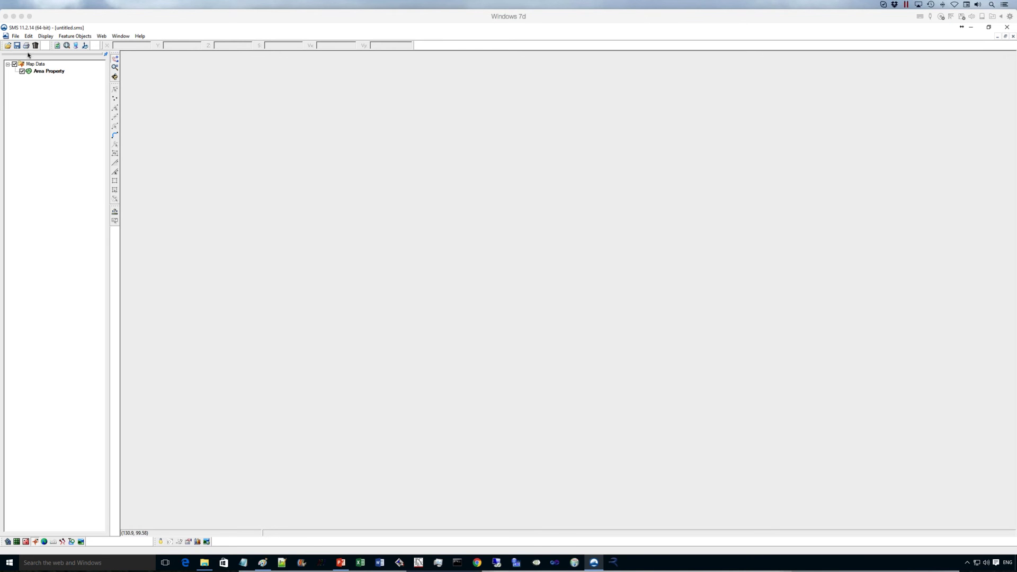
Step: Open the RiverFlow2D_Template.2dm mesh file
left_click(8, 46)
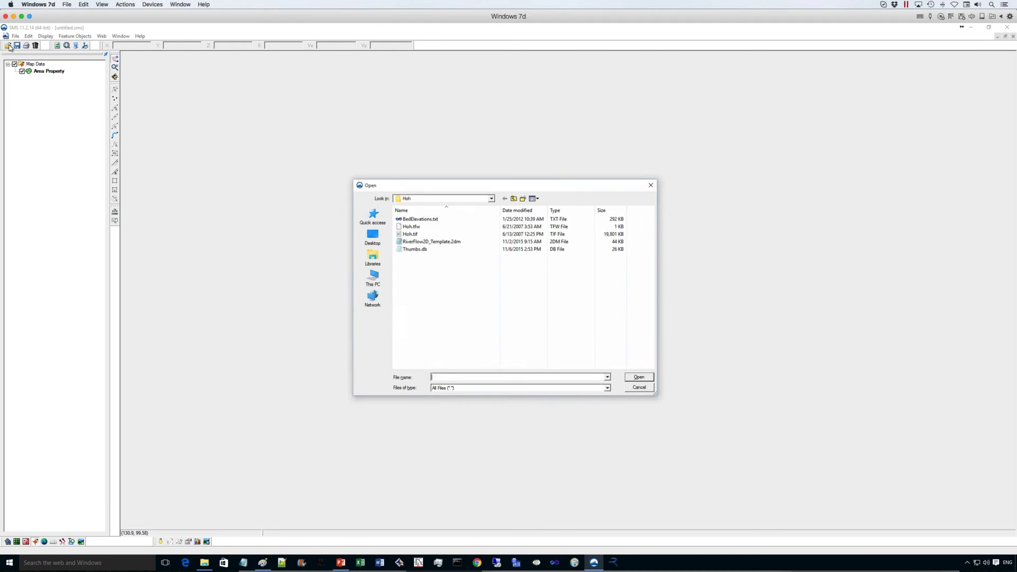
left_click(443, 242)
left_click(634, 377)
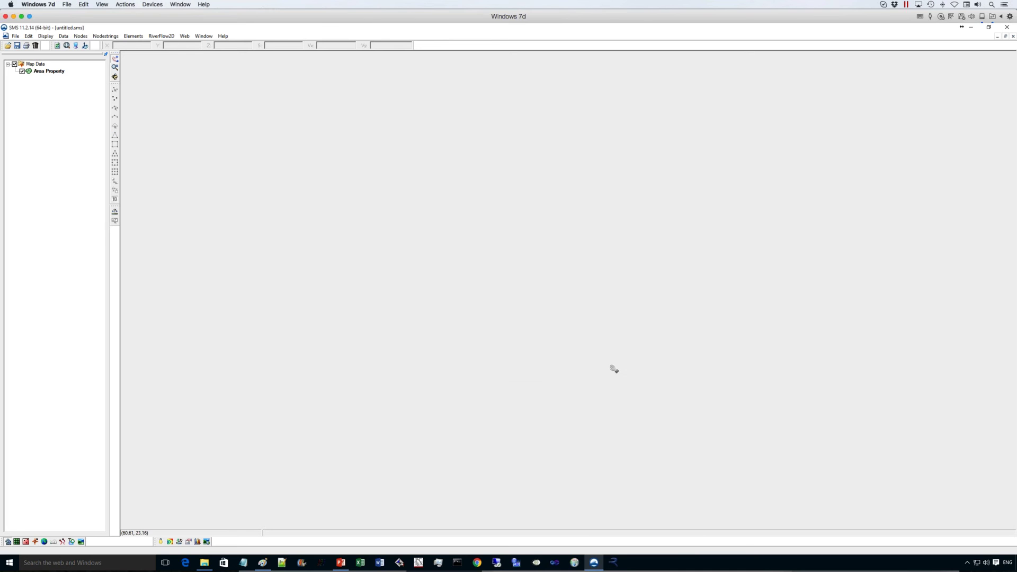
Step: Change the Area Property coverage type to Models > Generic 2D Mesh
left_click(48, 71)
left_click(46, 73)
right_click(46, 75)
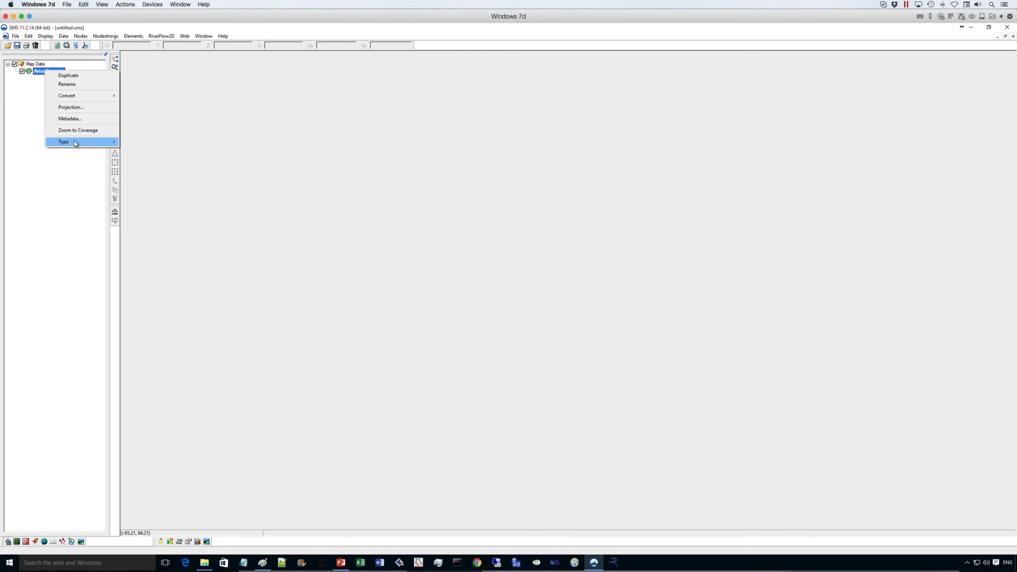
mouse_move(75, 142)
mouse_move(139, 151)
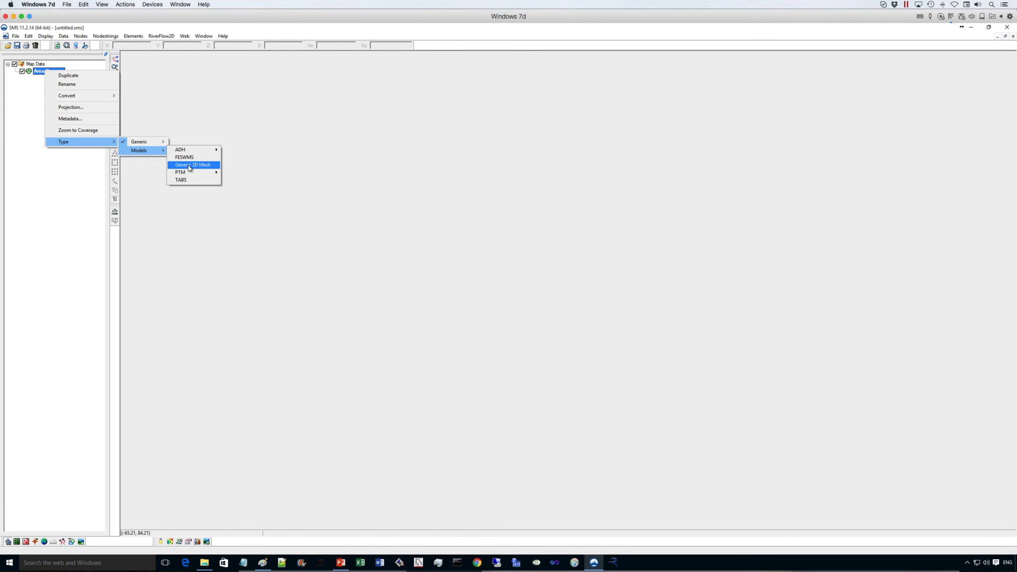
left_click(193, 165)
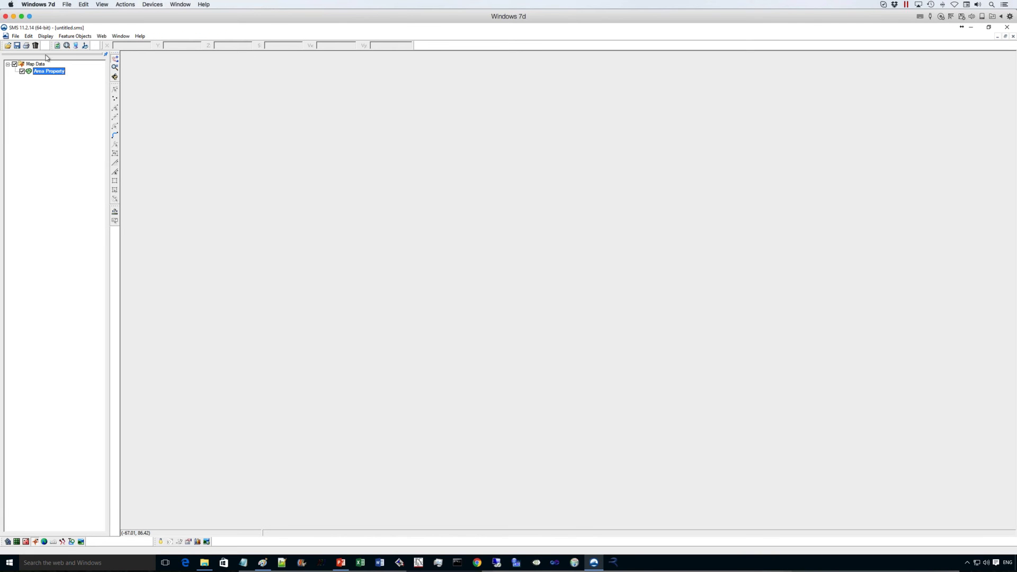
Step: Import BedElevations.txt with the Import Wizard, space-delimited, as a triangulated scatter set
left_click(8, 46)
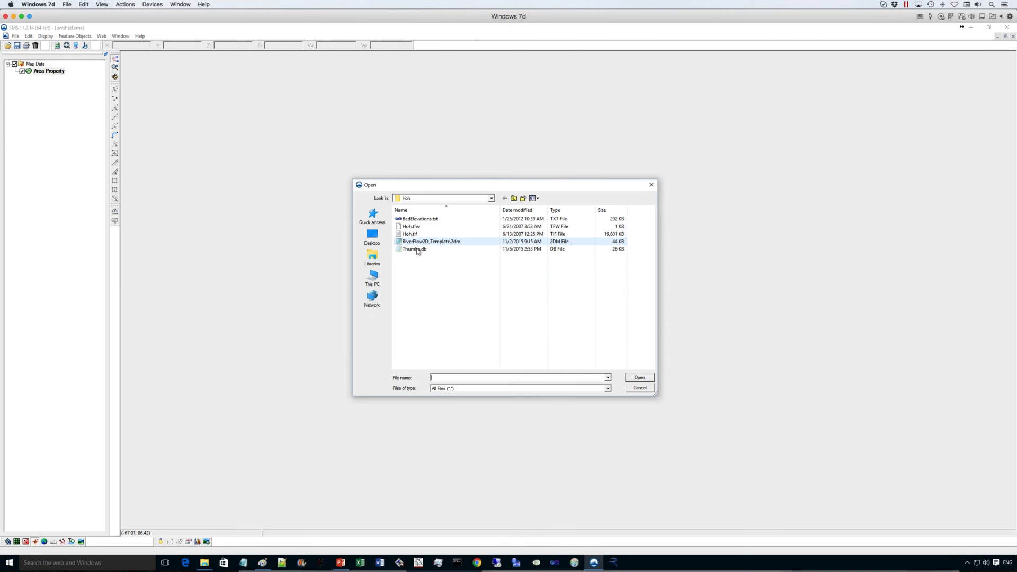
left_click(430, 222)
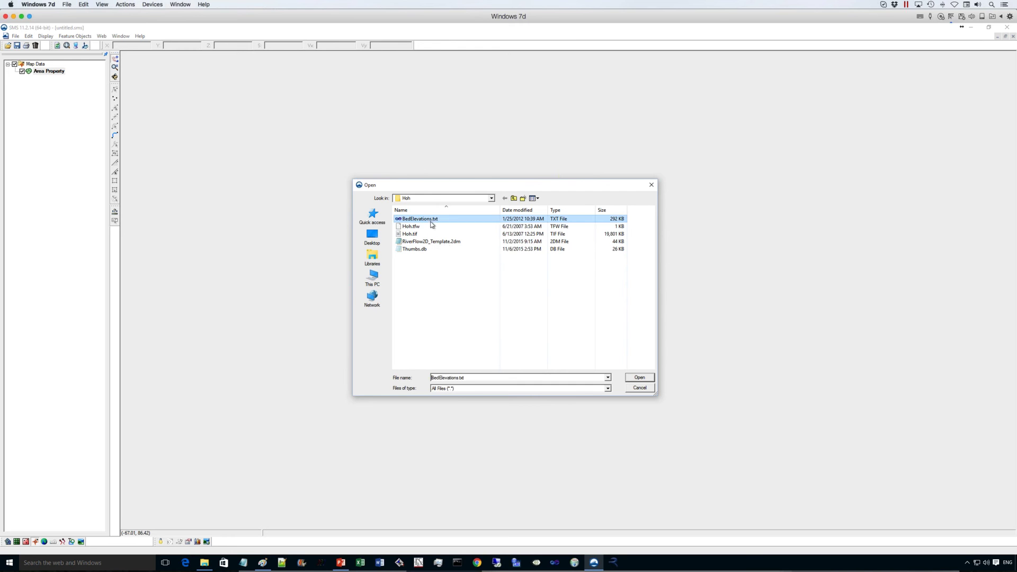
left_click(640, 378)
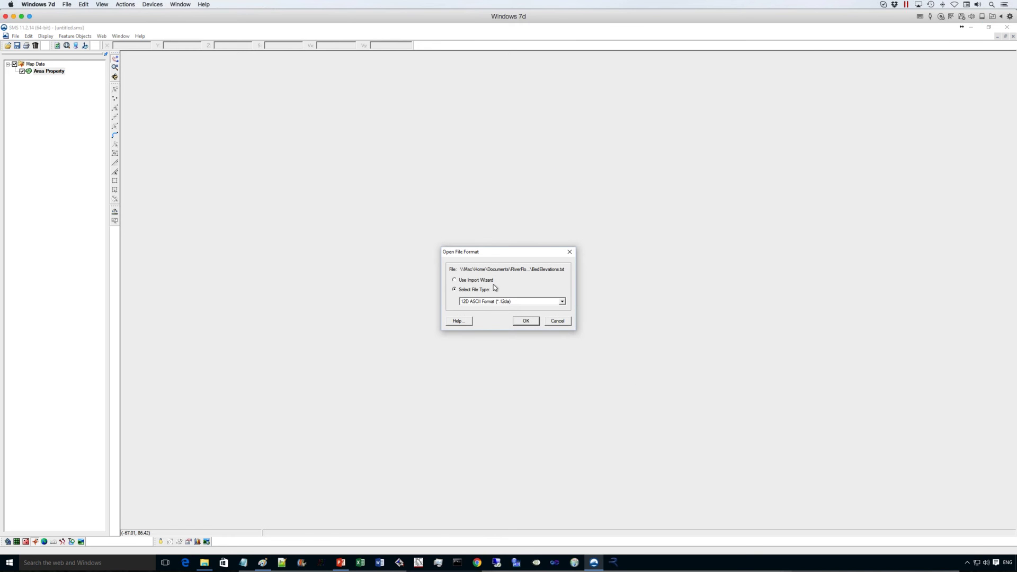
left_click(489, 281)
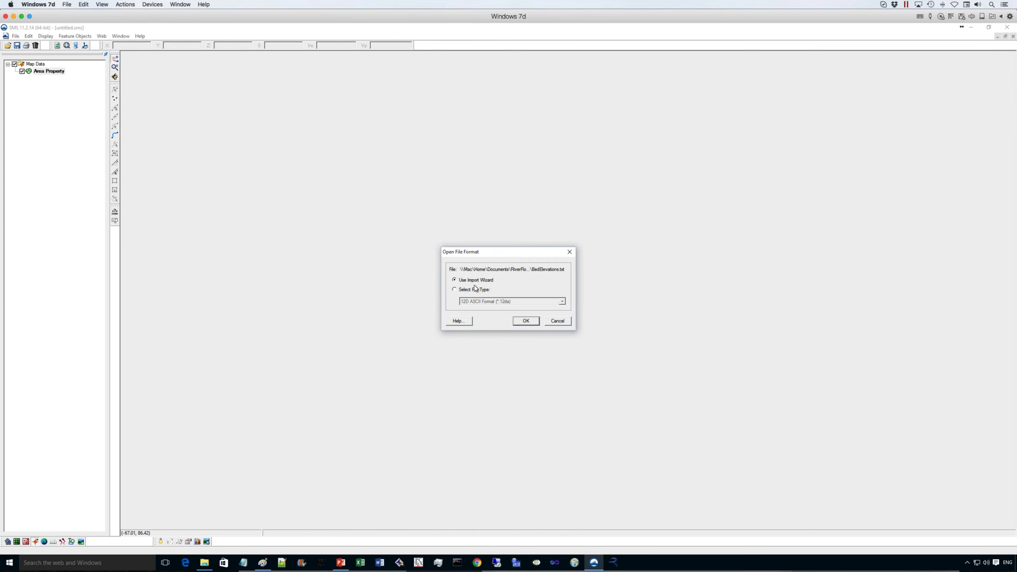
left_click(526, 321)
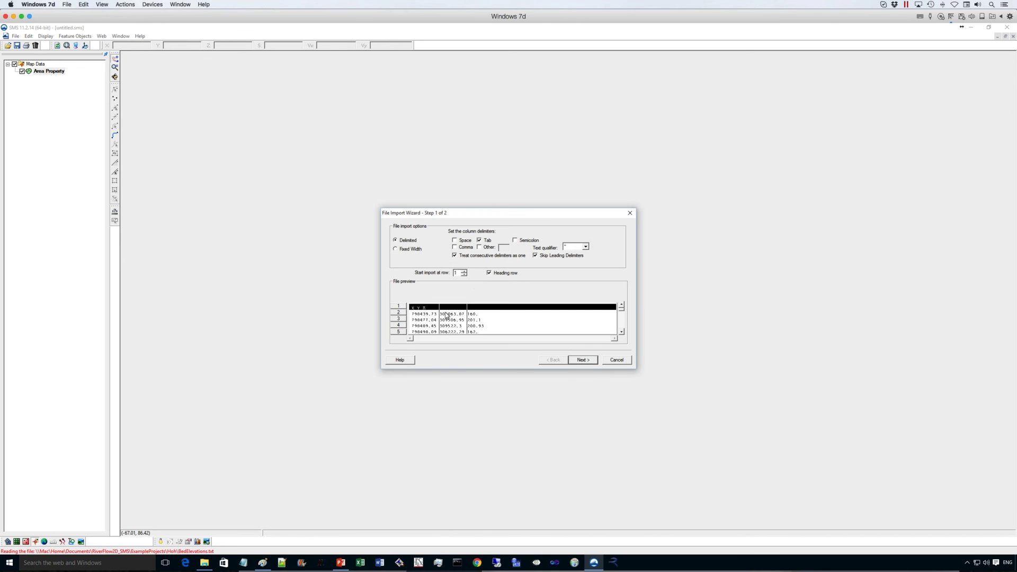
left_click(454, 240)
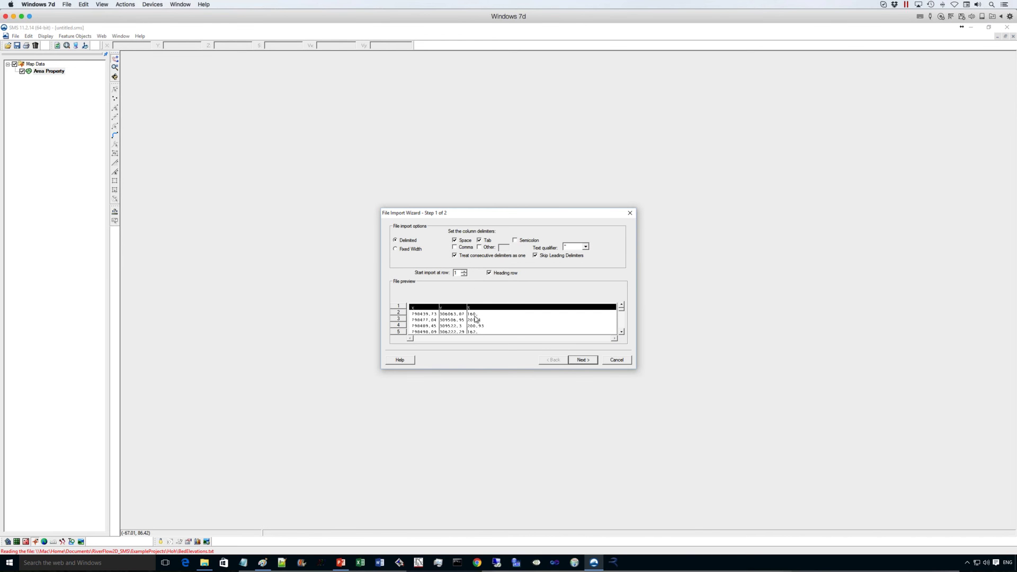
left_click(586, 362)
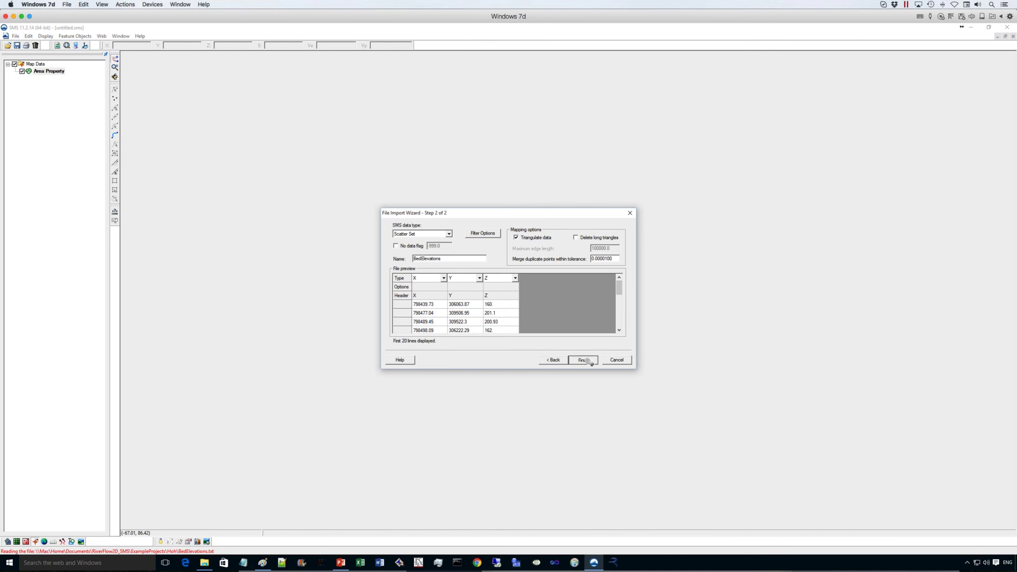
left_click(587, 361)
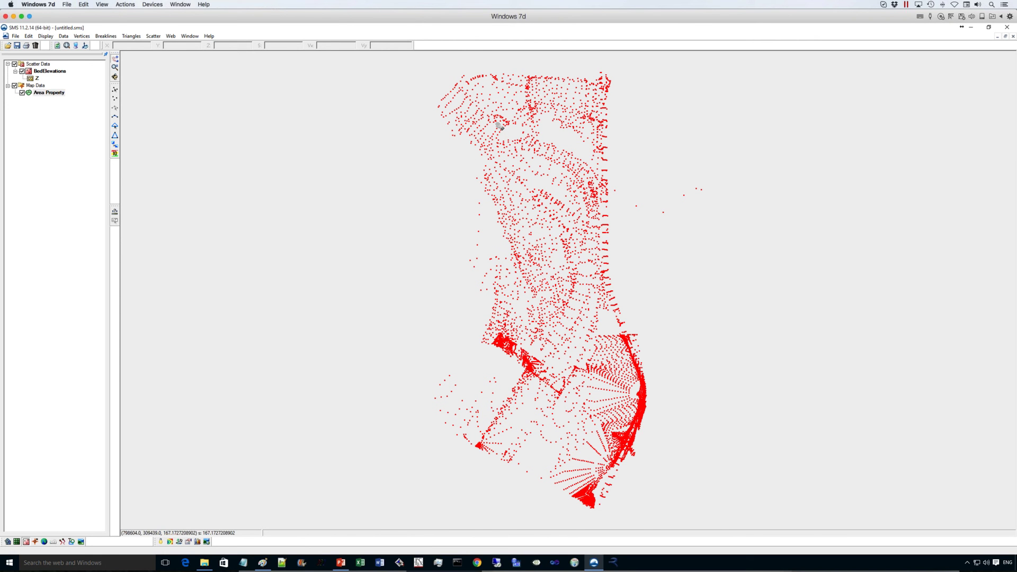
Step: Turn on the contour color scheme for scatter points in Display Options
left_click(77, 46)
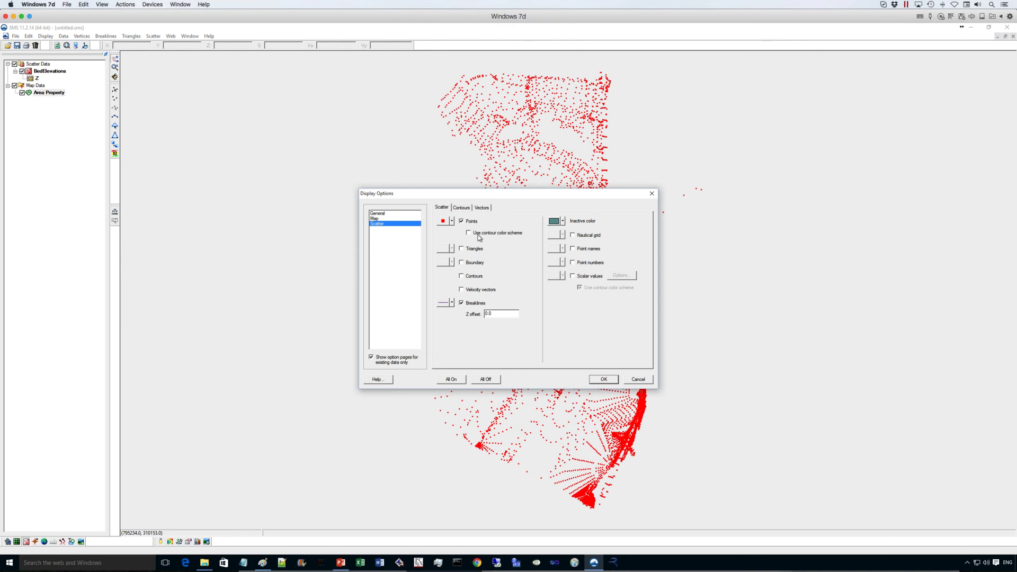
left_click(480, 236)
left_click(600, 380)
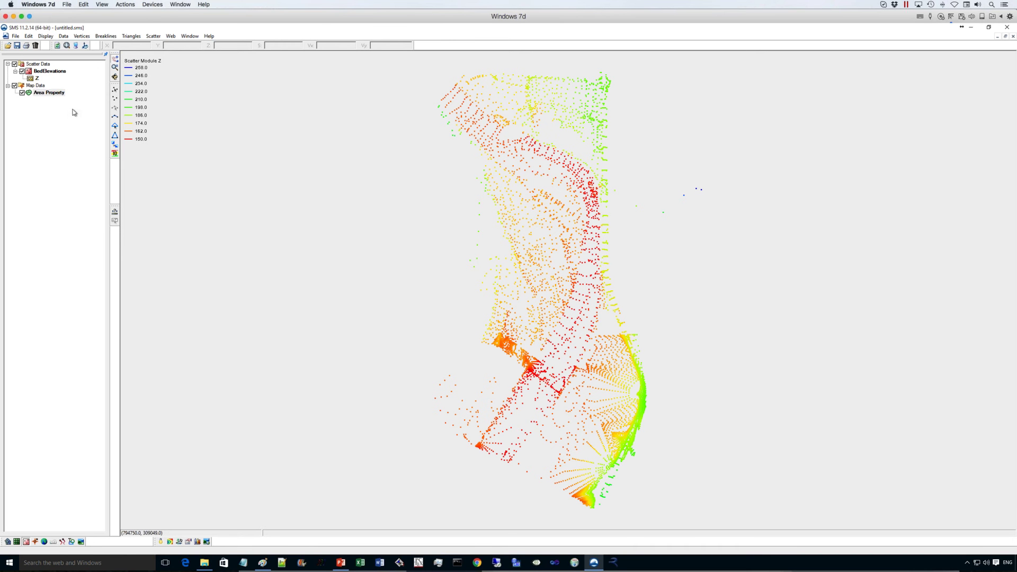
Step: Set the global display projection to State Plane, Washington North, NAD83, US survey feet
left_click(50, 39)
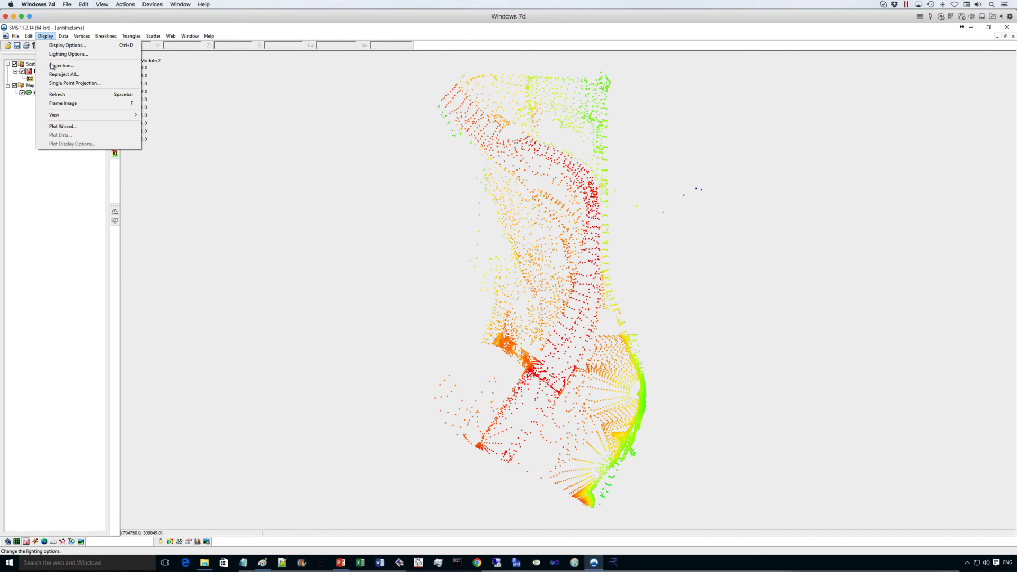
left_click(58, 64)
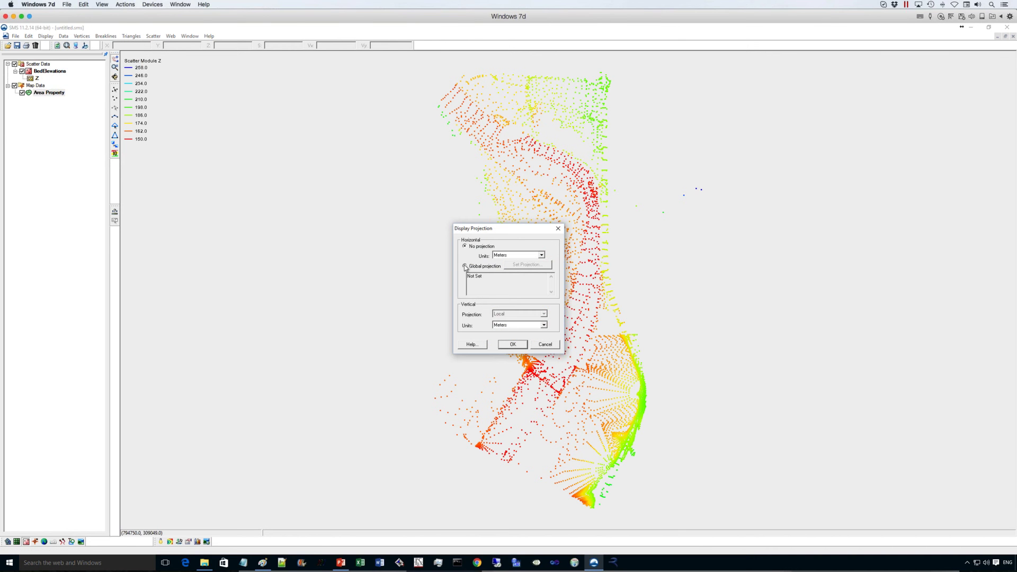
left_click(465, 267)
left_click(526, 265)
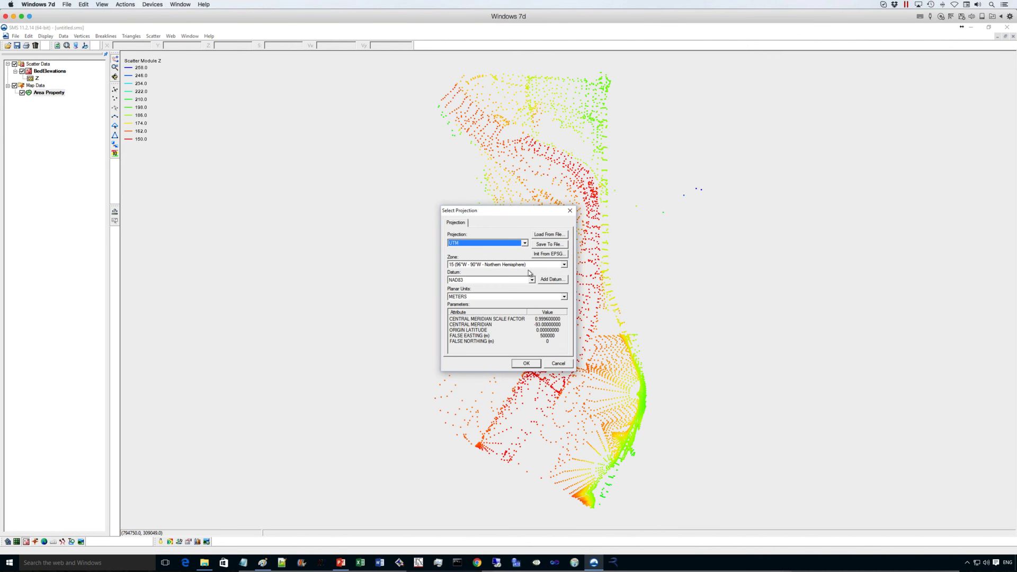
left_click(526, 244)
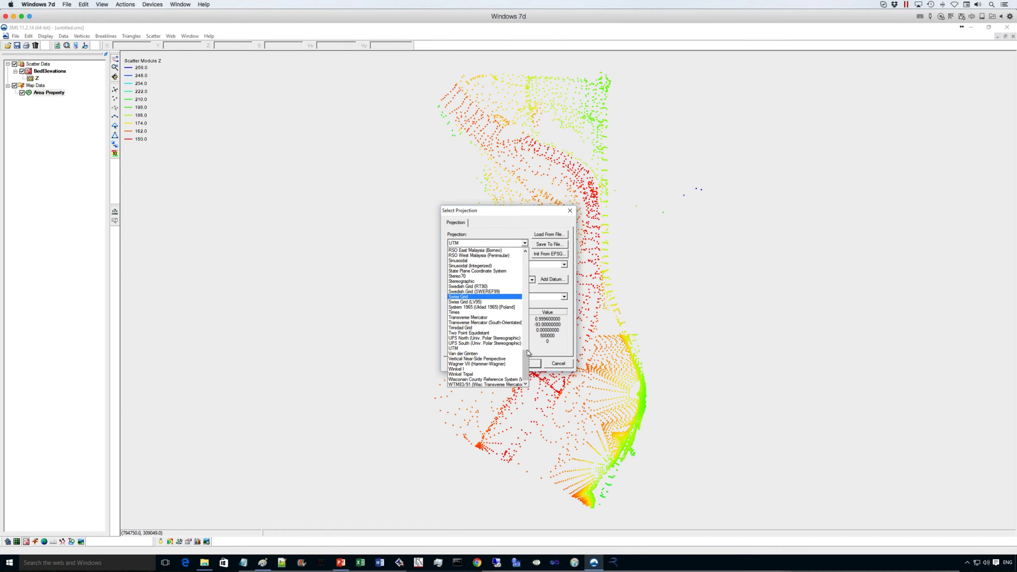
scroll(528, 353, "up", 3)
scroll(527, 351, "down", 2)
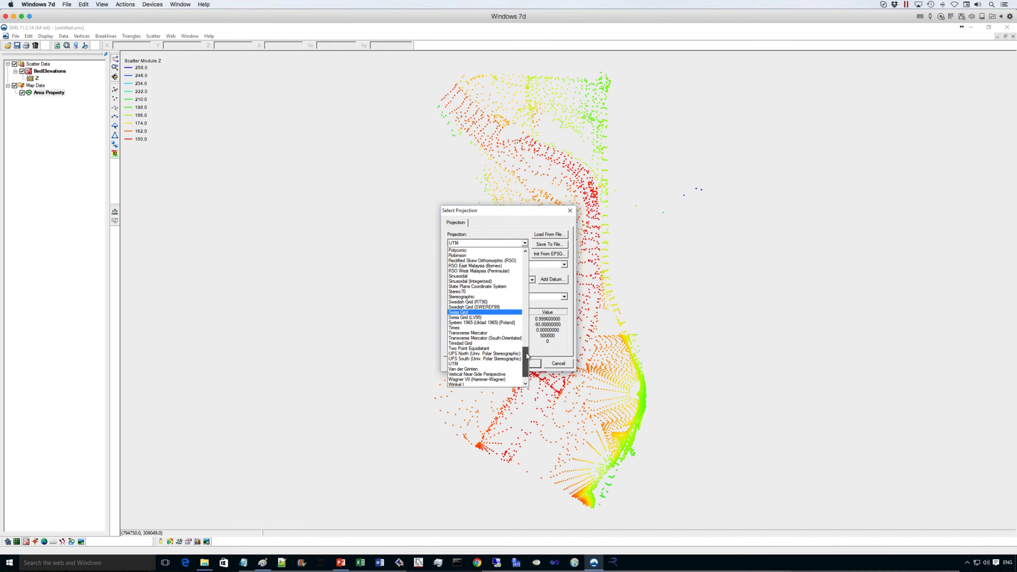
left_click(496, 288)
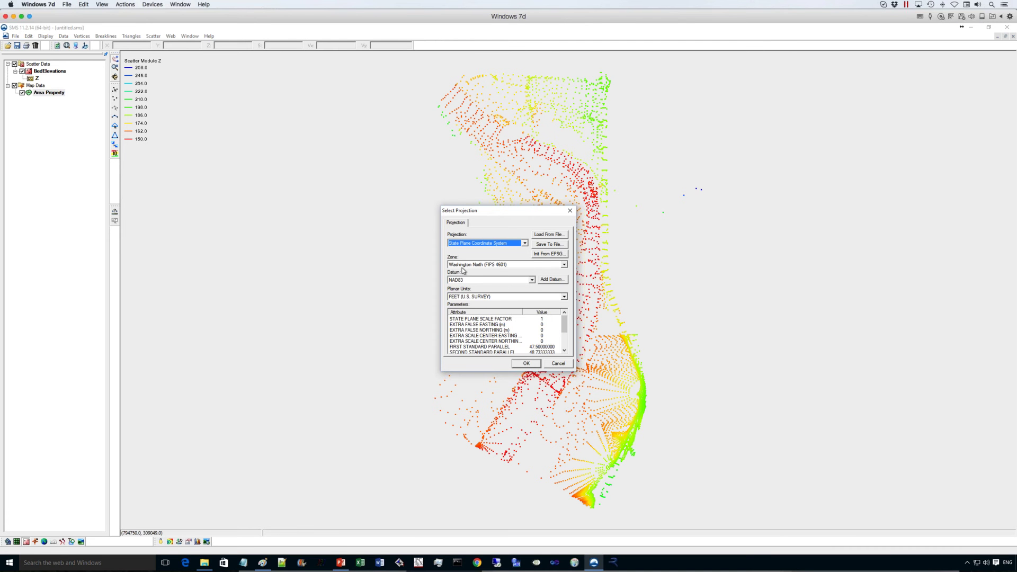
left_click(534, 366)
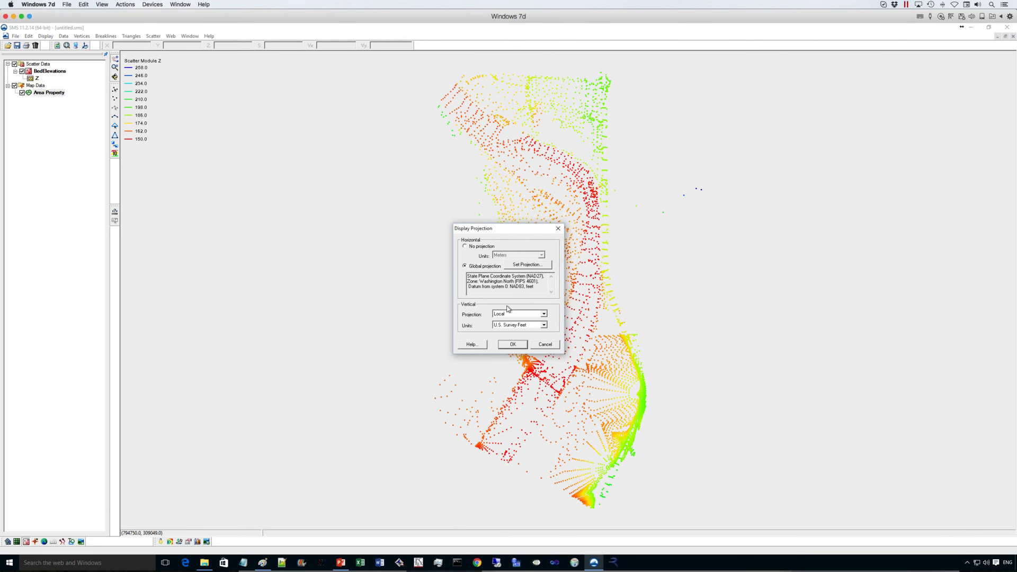
left_click(508, 345)
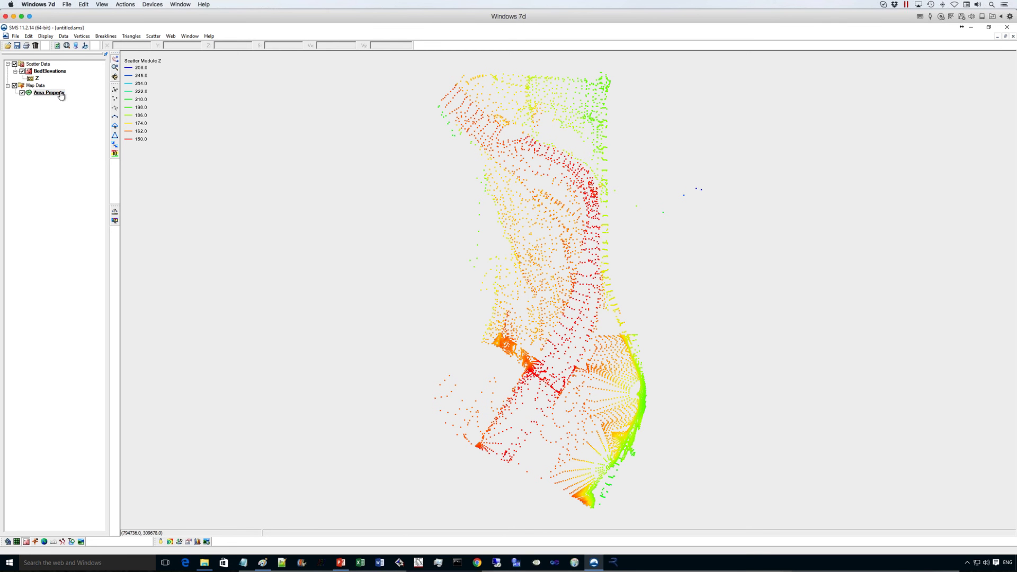
Step: Open the Hoh.tif aerial image from the Hoh folder as a background
left_click(8, 46)
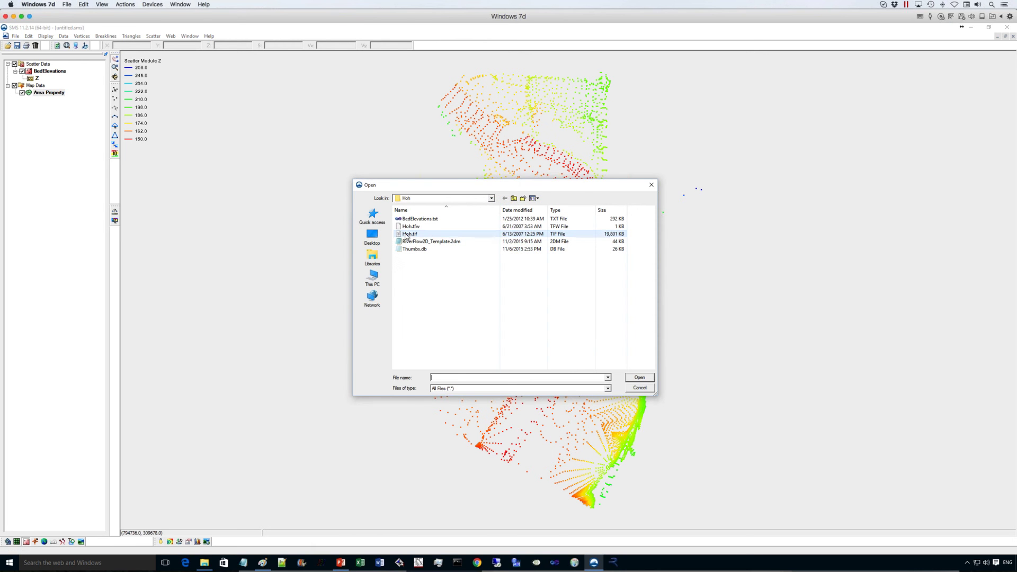
left_click(411, 234)
left_click(636, 379)
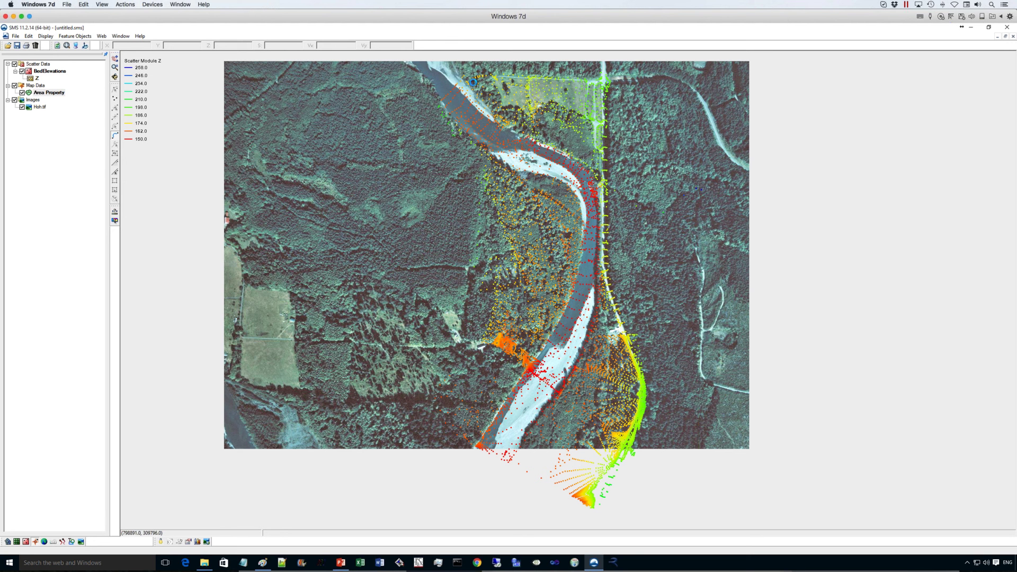
Step: Draw the first boundary arc from the river's top down along the road to the bottom
left_click(443, 109)
left_click(473, 84)
left_click(609, 198)
left_click(618, 333)
left_click(601, 449)
double_click(577, 490)
Step: Draw the lower arc across the river, close the boundary loop, and hide Hoh.tif
left_click(563, 485)
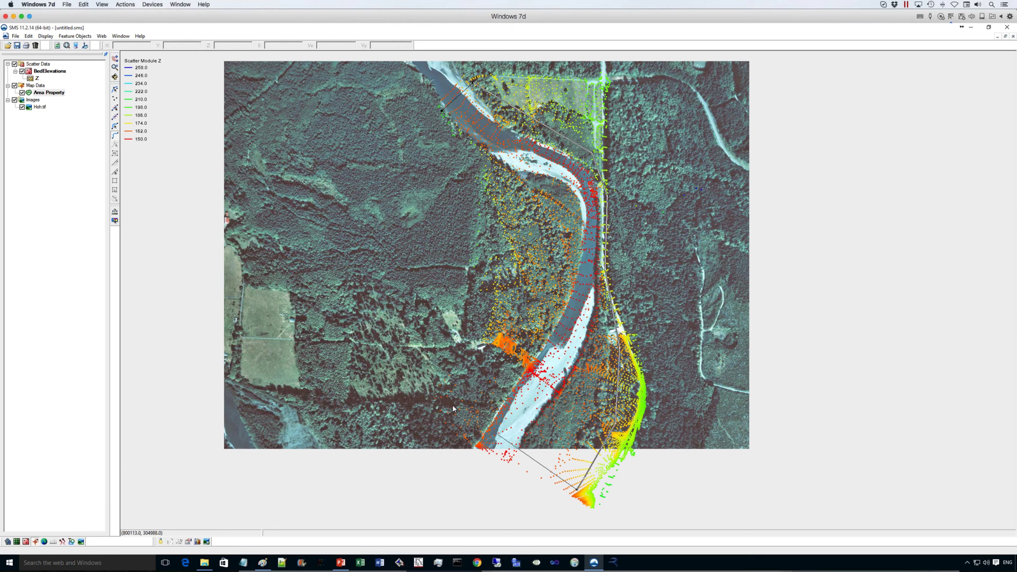
double_click(453, 407)
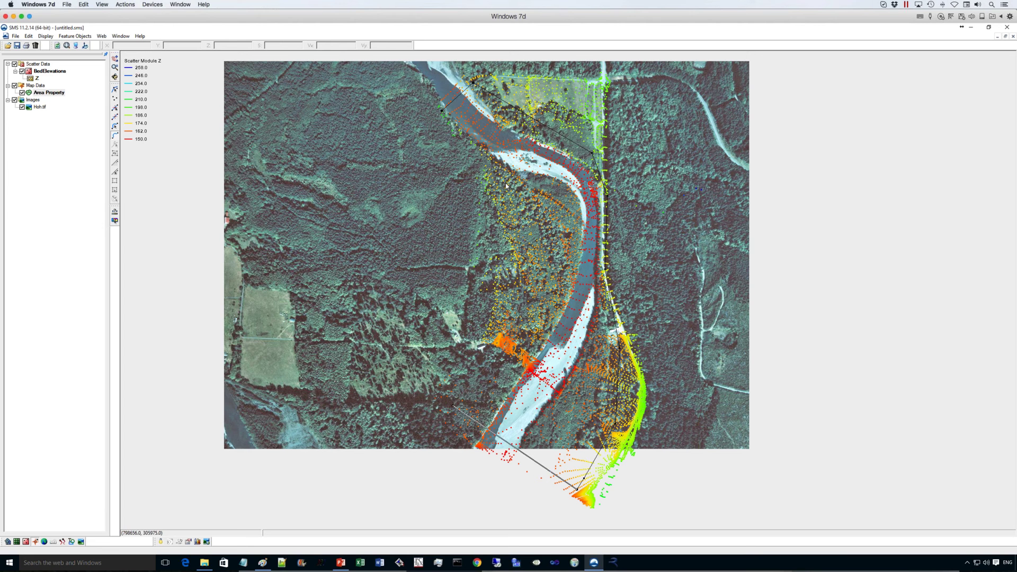
left_click(442, 110)
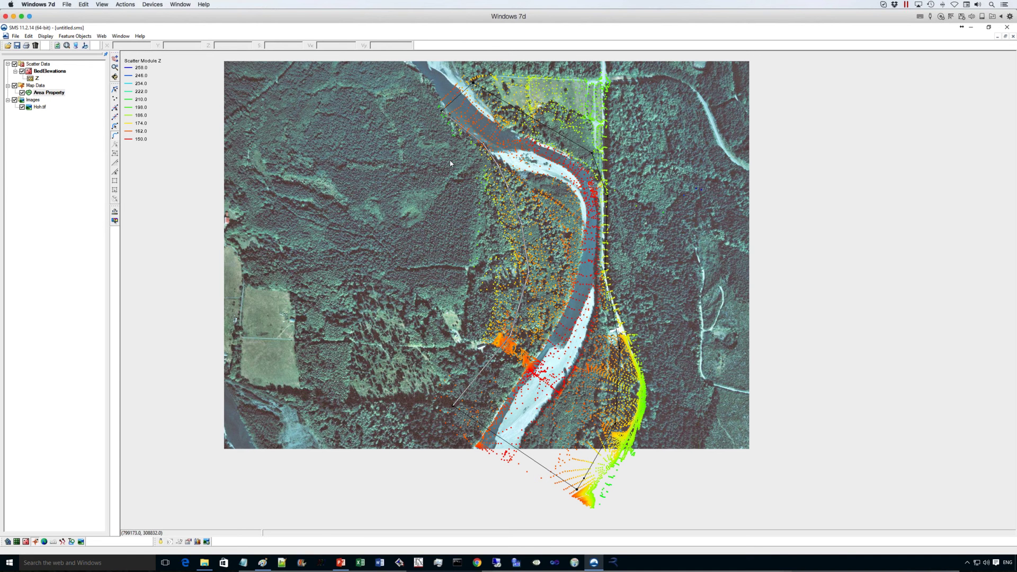
left_click(15, 100)
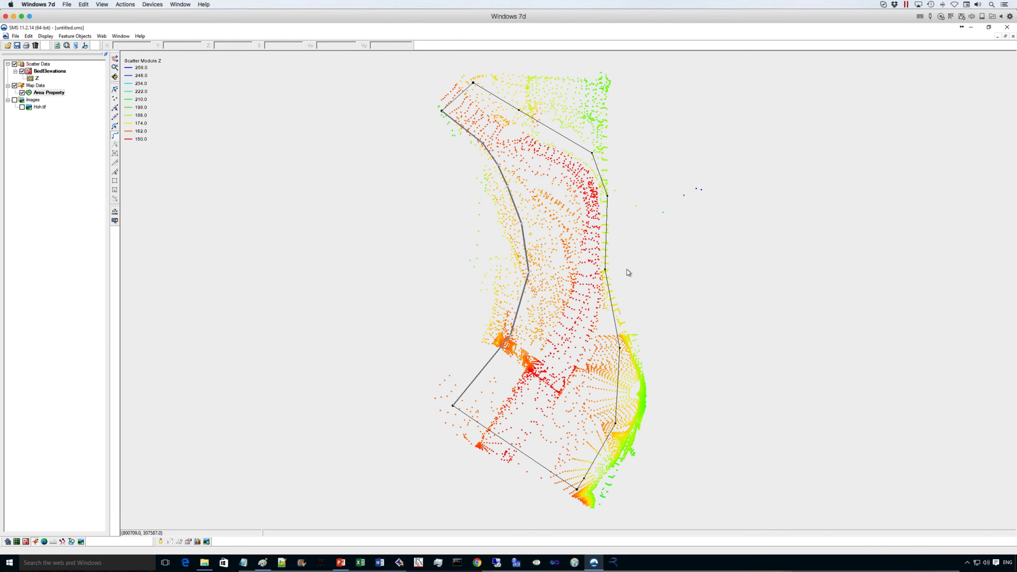
Step: Redistribute vertices on all boundary arcs at a spacing of 50, then deselect
left_click(115, 127)
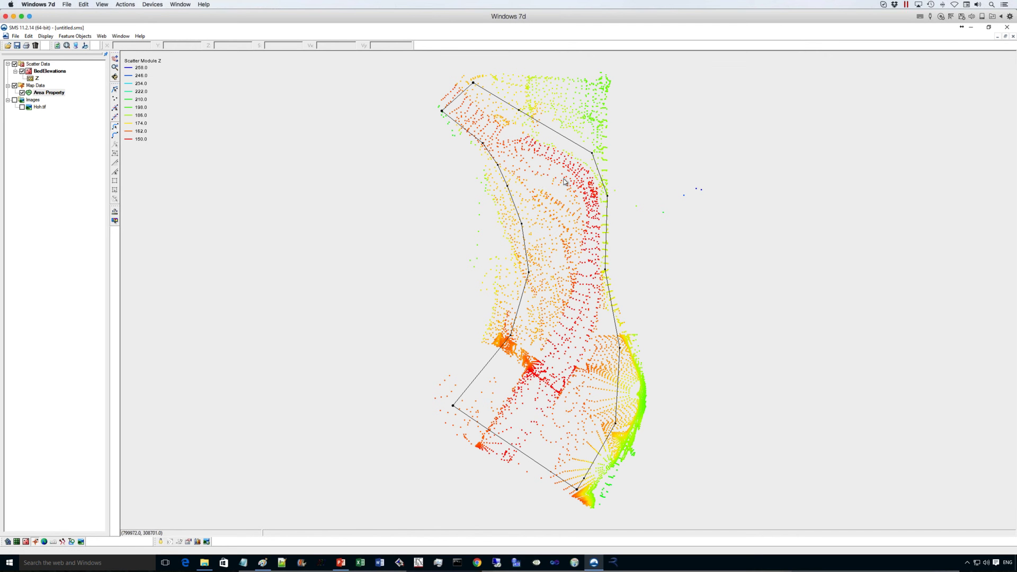
key("ctrl+a")
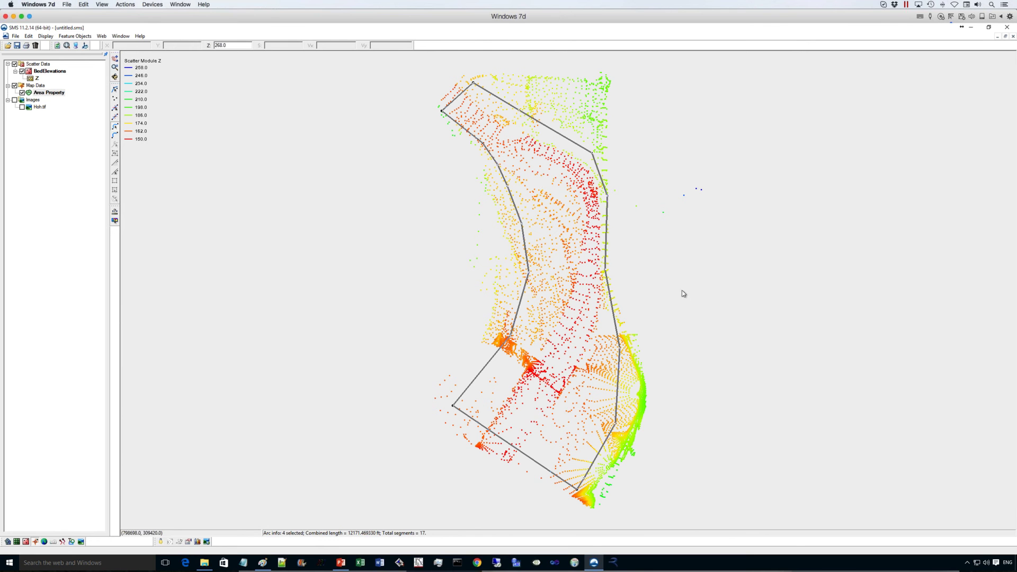
right_click(548, 237)
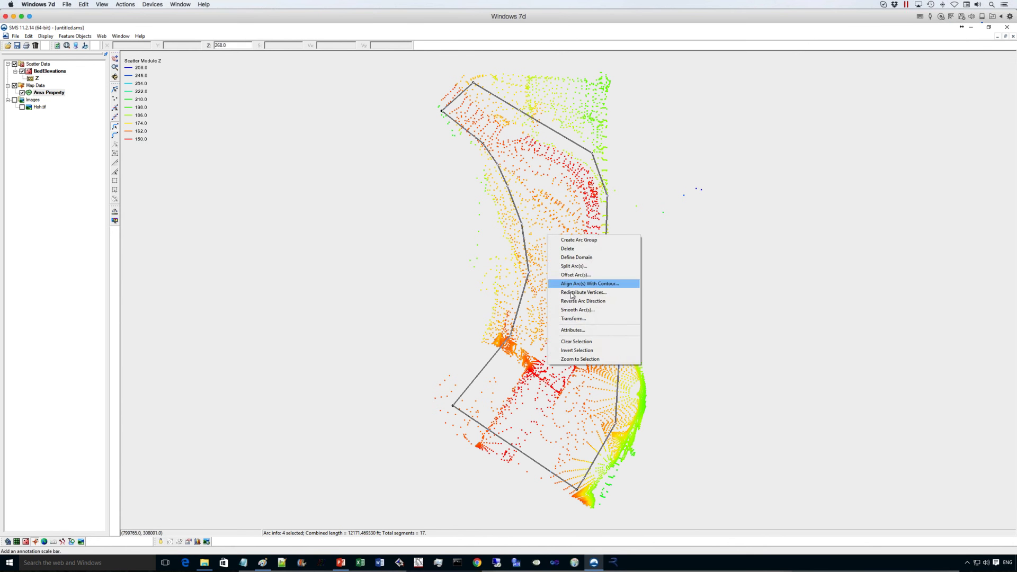
left_click(568, 291)
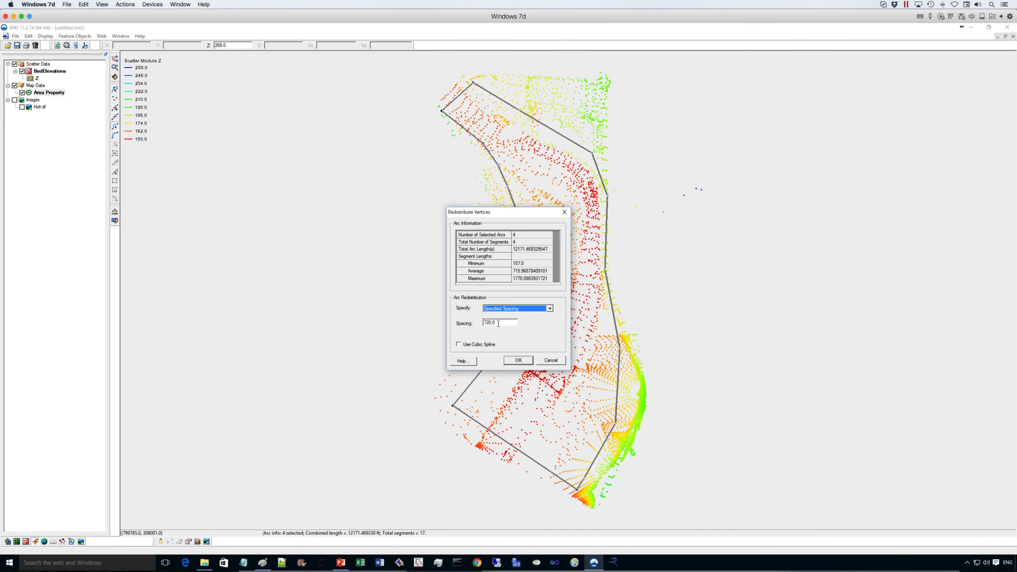
key("Tab")
type("50")
left_click(519, 362)
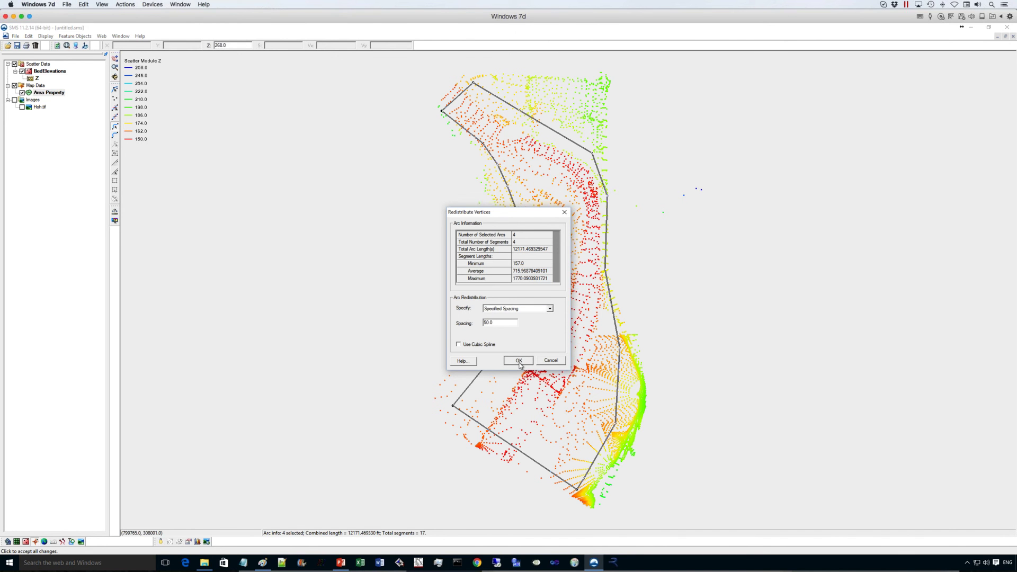
left_click(492, 170)
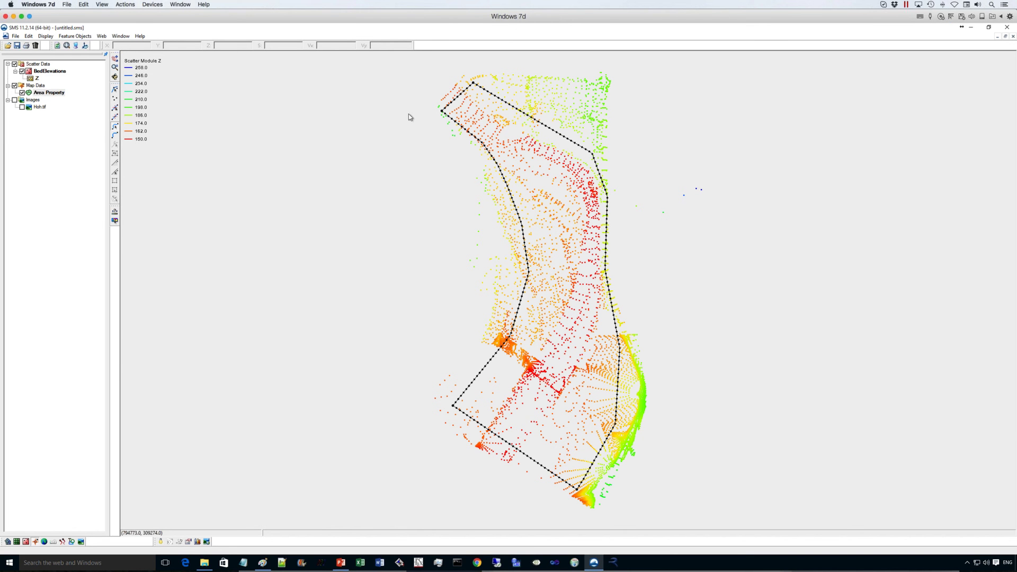
Step: Make the top-left arc an exterior boundary with a Discharge of 20000
left_click(454, 104)
right_click(454, 103)
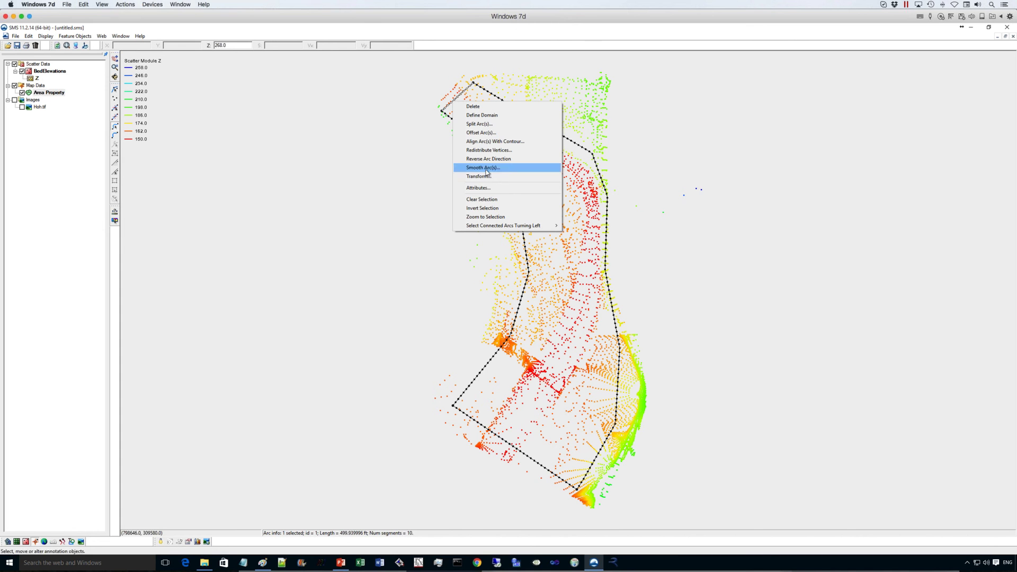
left_click(478, 188)
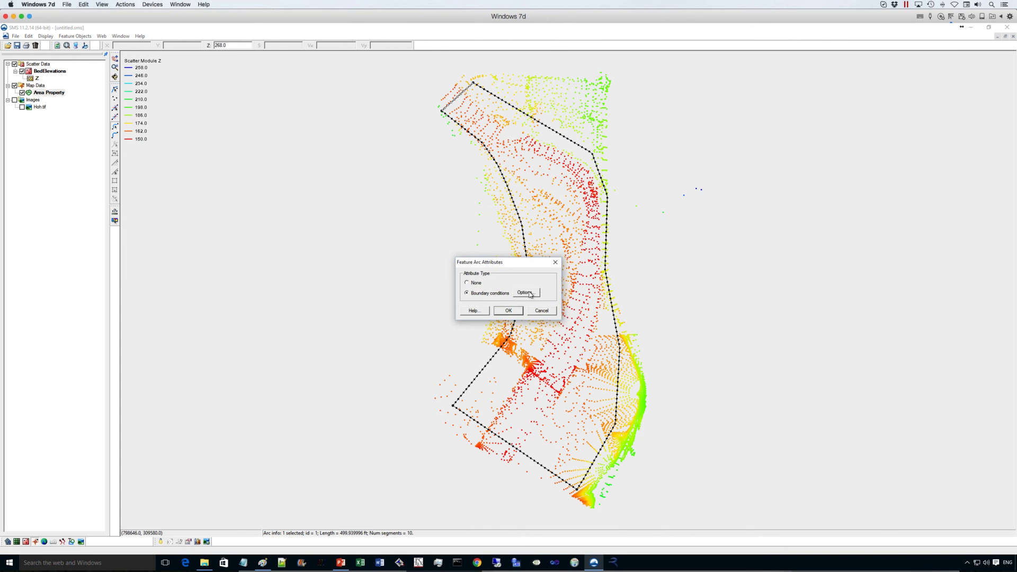
left_click(530, 295)
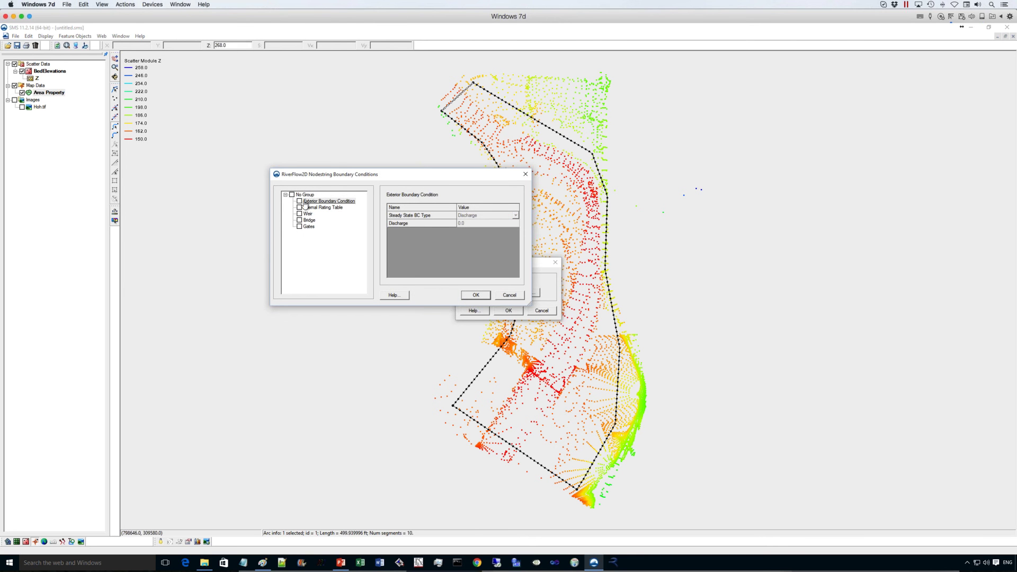
left_click(300, 201)
left_click(465, 224)
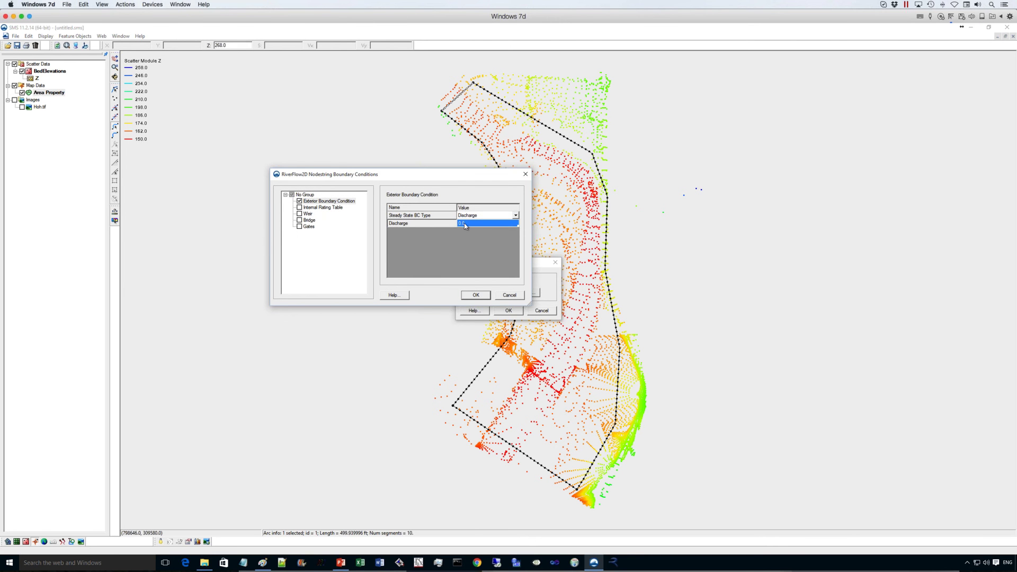
left_click(468, 223)
type("20000")
left_click(481, 297)
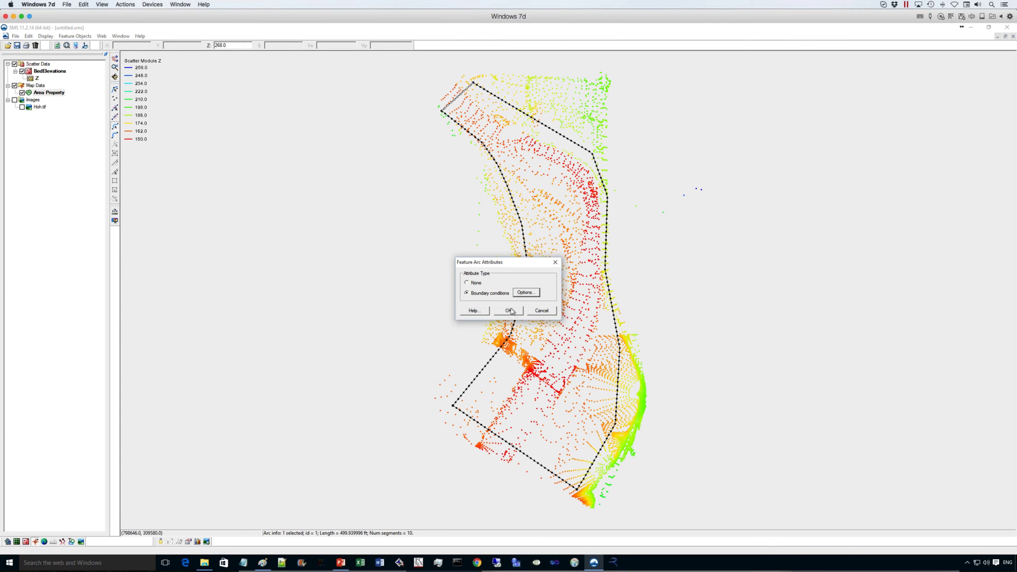
left_click(509, 310)
Step: Make the bottom arc an exterior Uniform Flow Outflow boundary with energy slope 0.0025
left_click(523, 454)
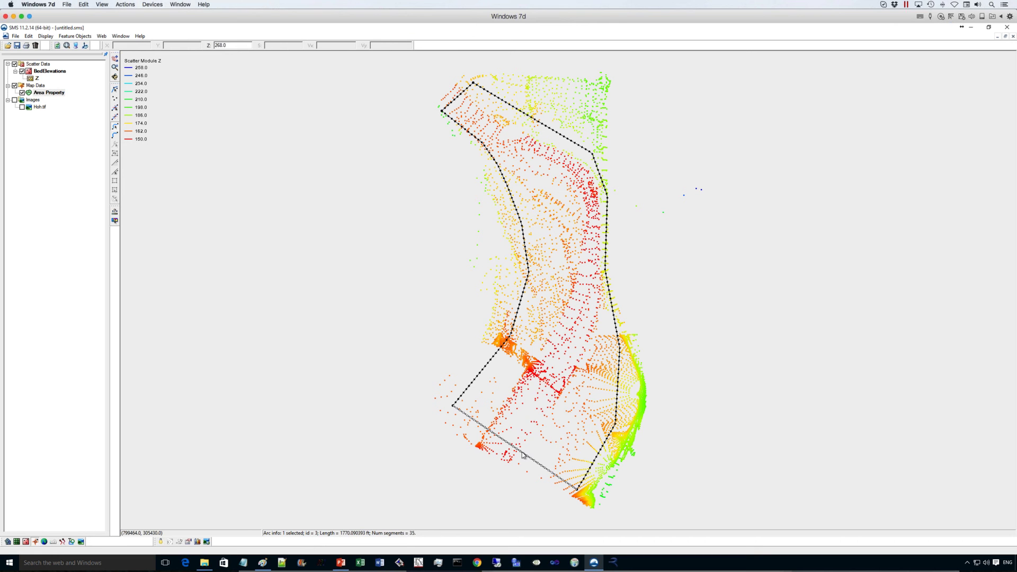
right_click(523, 454)
left_click(554, 409)
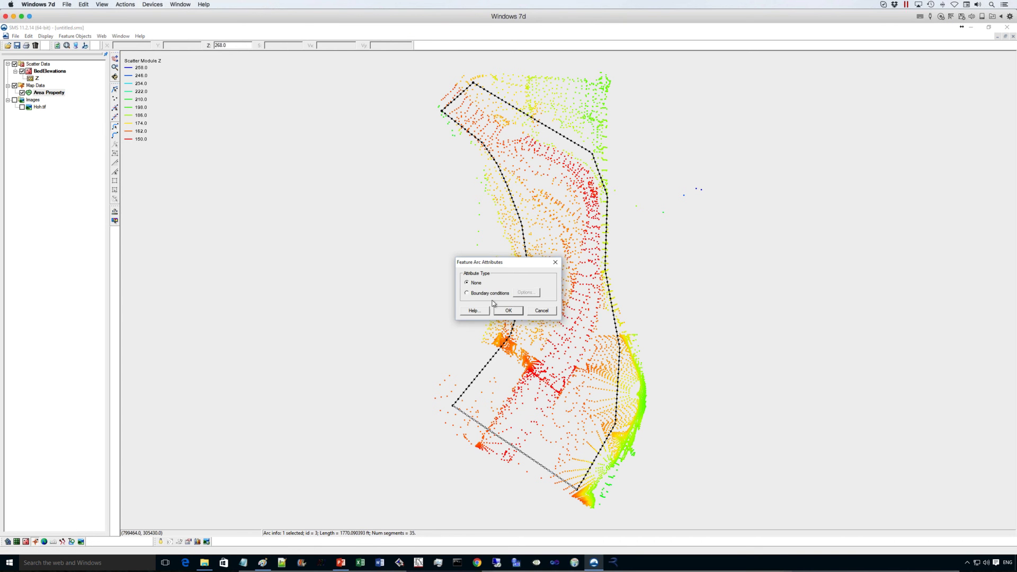
left_click(526, 293)
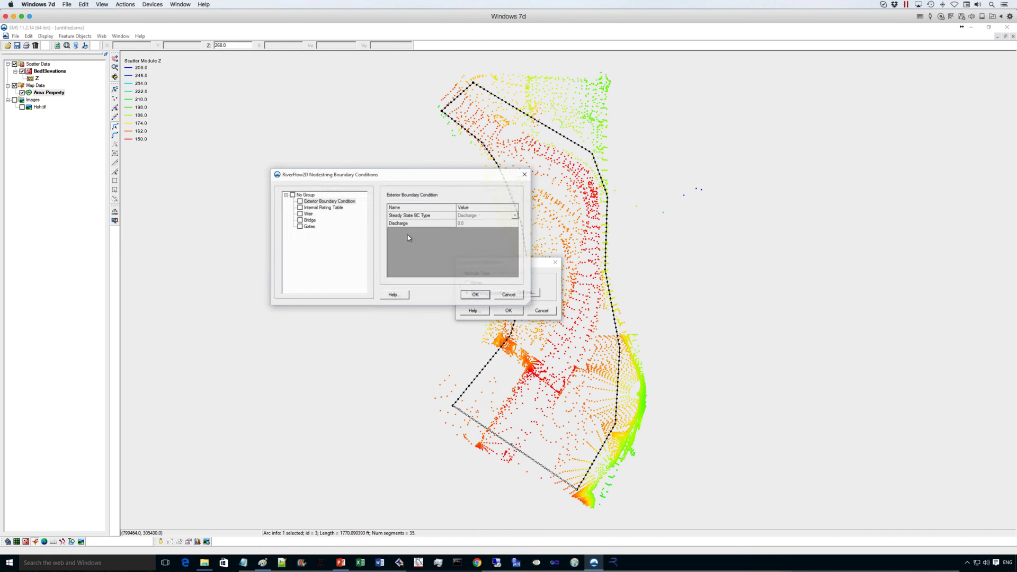
left_click(300, 201)
left_click(515, 216)
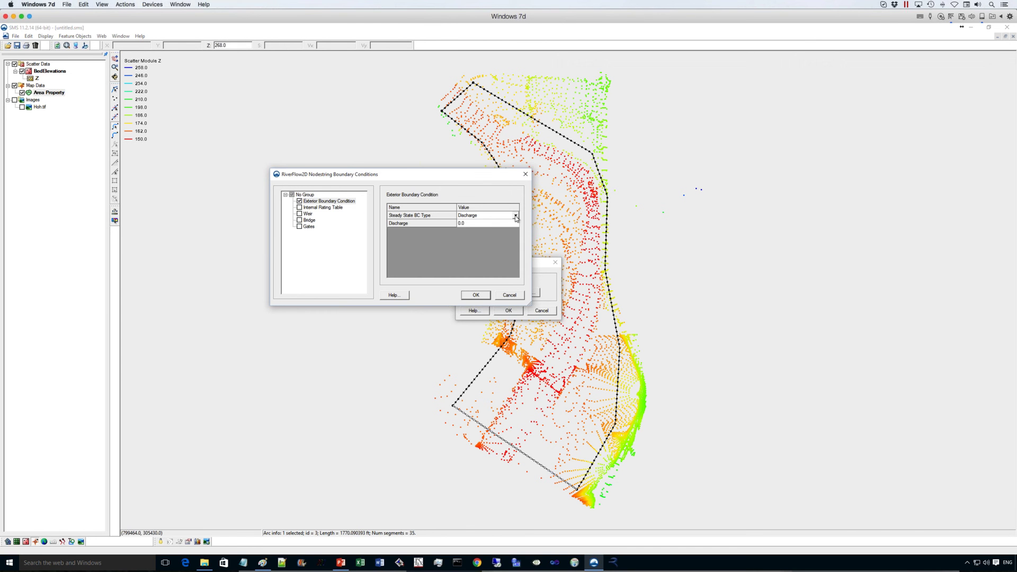
left_click(517, 217)
scroll(504, 246, "down", 2)
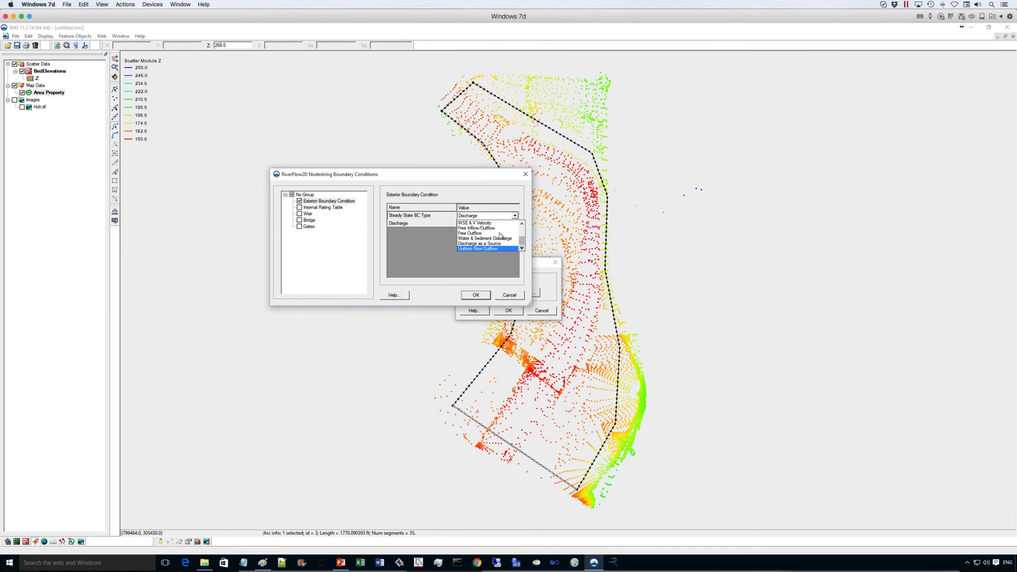
left_click(485, 248)
left_click(488, 224)
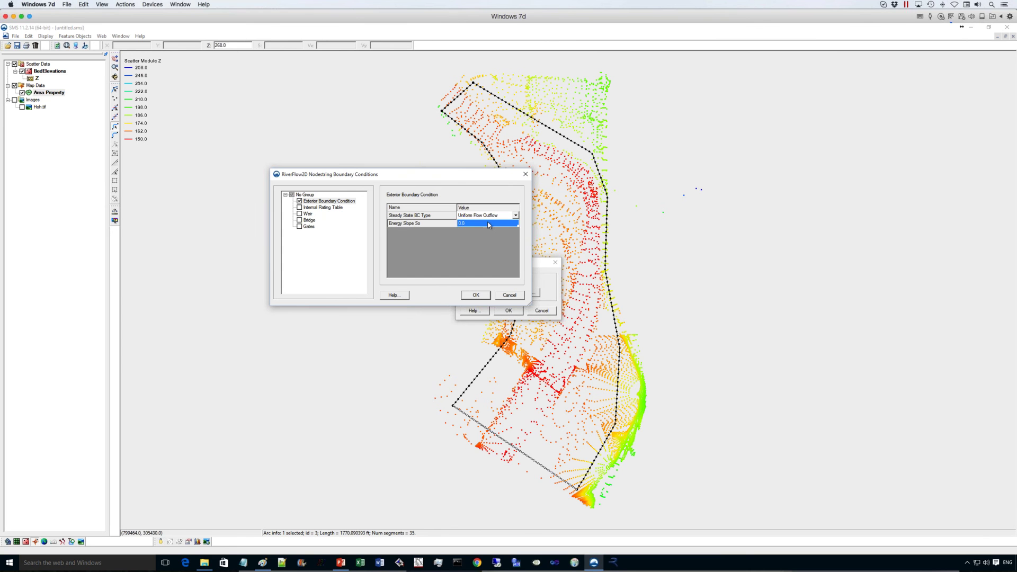
left_click(472, 219)
left_click(478, 223)
left_click(478, 224)
type("025")
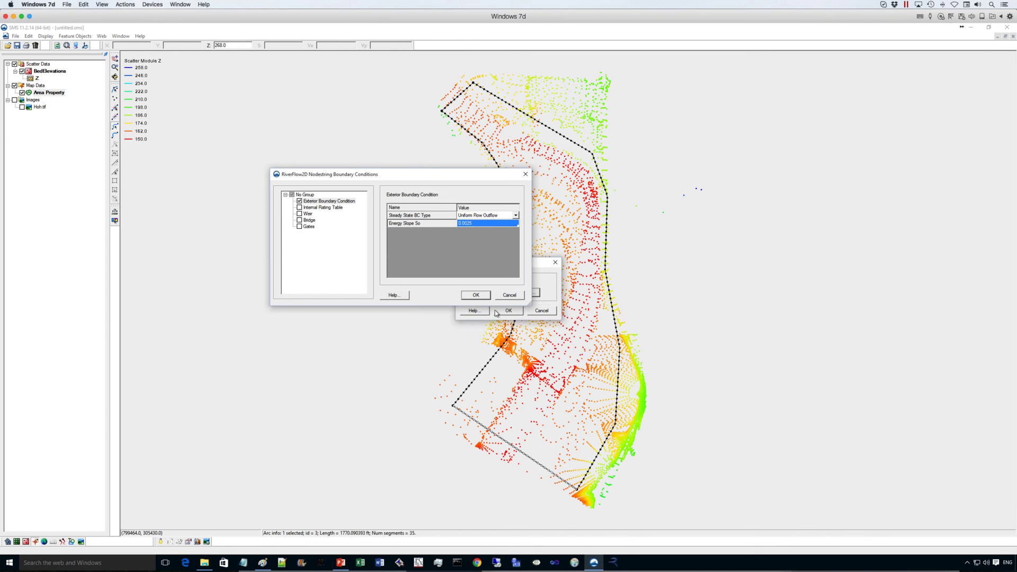
left_click(476, 295)
left_click(507, 311)
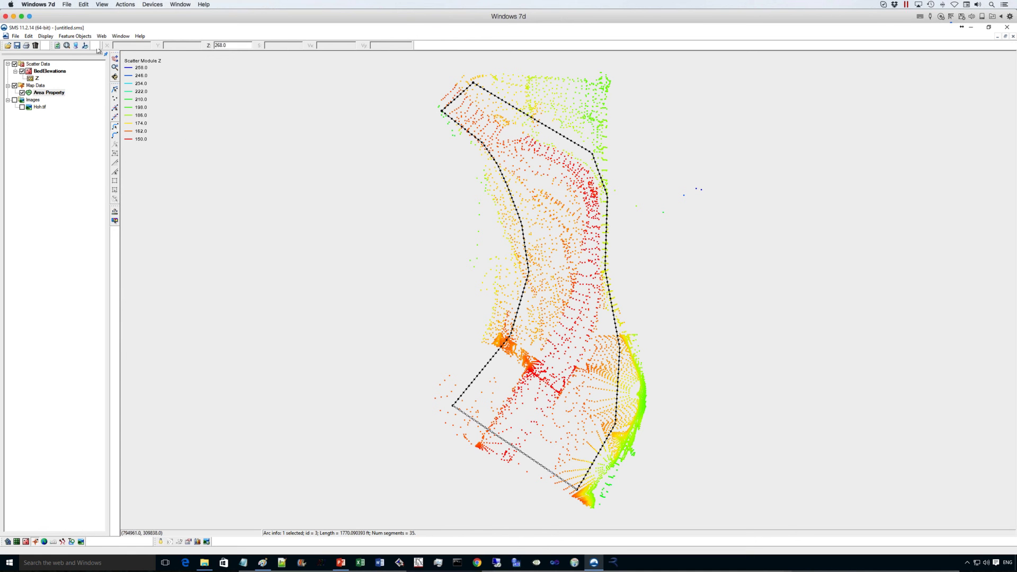
Step: Build a polygon from the closed arcs and select it
left_click(82, 36)
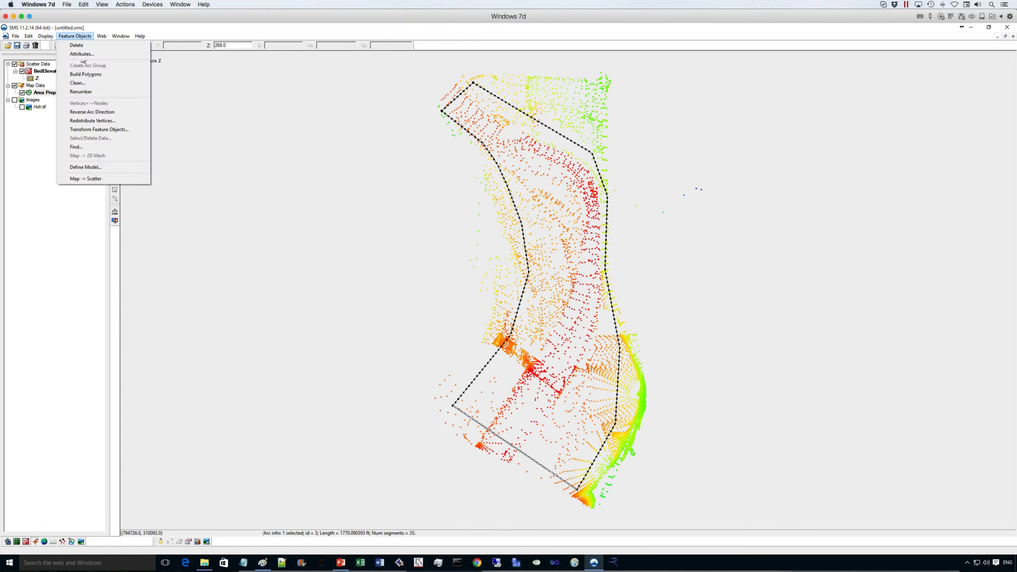
left_click(80, 74)
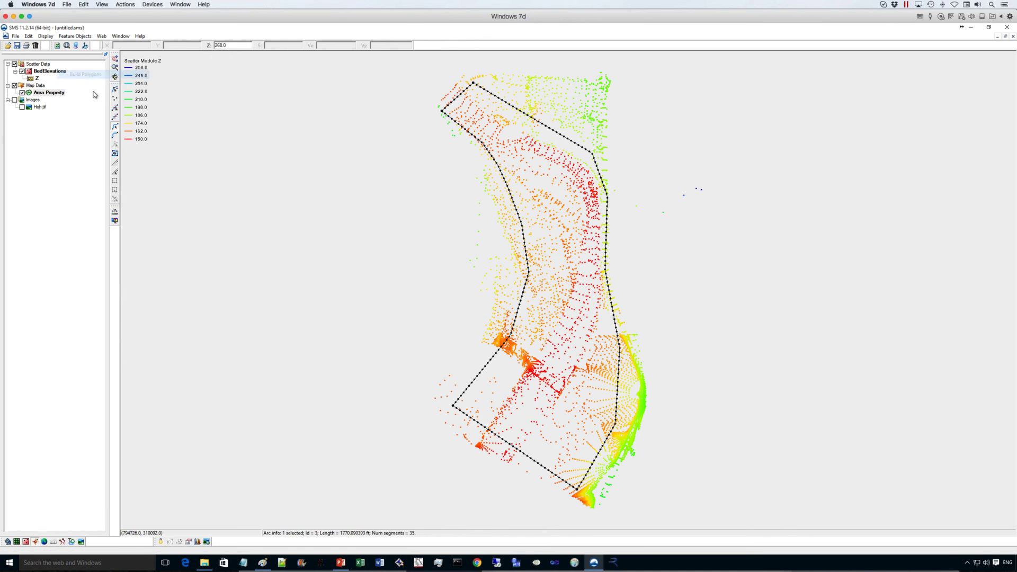
left_click(115, 153)
left_click(547, 205)
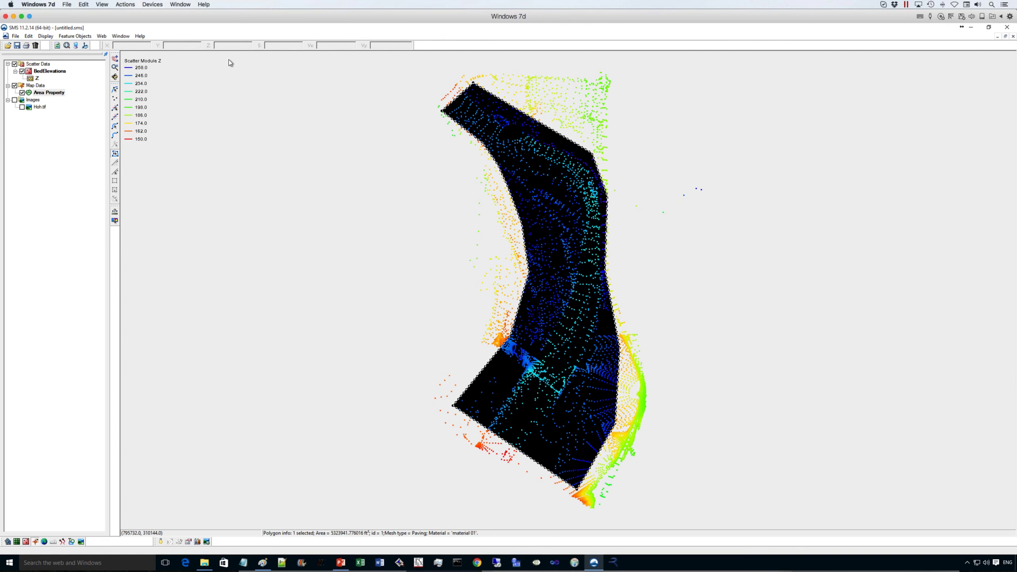
Step: Set the polygon's bathymetry to the BedElevations scatter set with linear interpolation
right_click(559, 211)
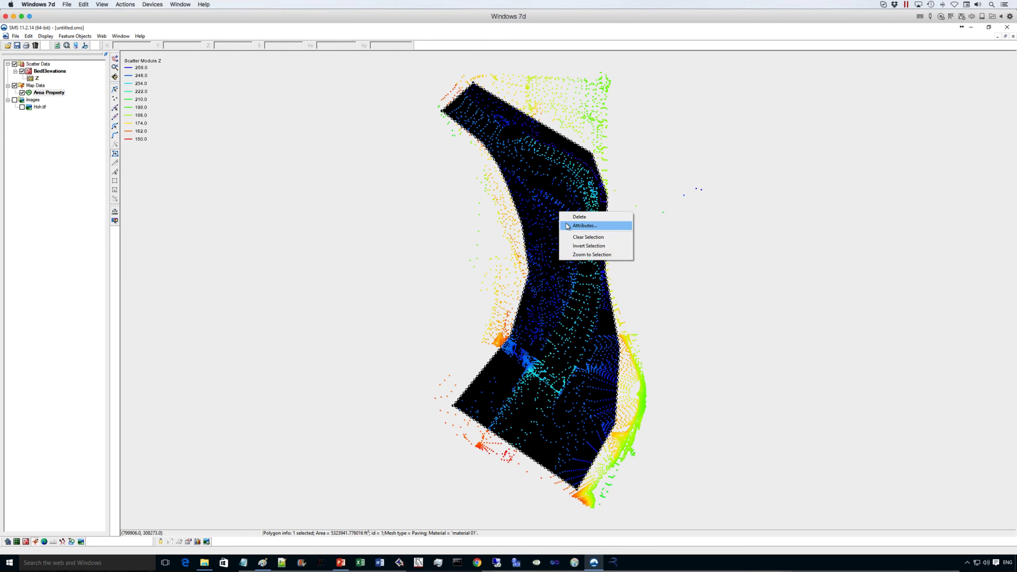
left_click(567, 226)
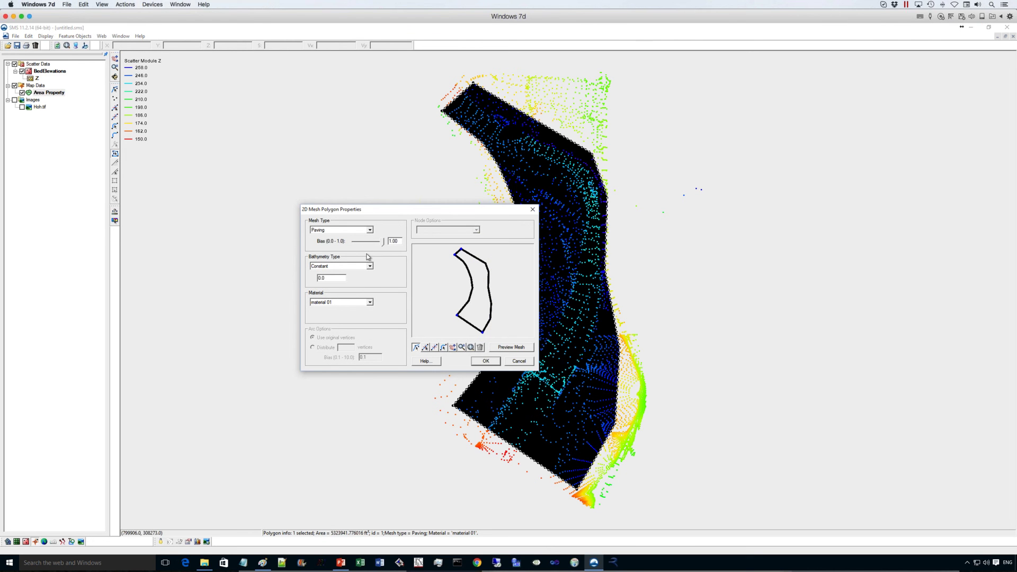
left_click(369, 266)
left_click(339, 277)
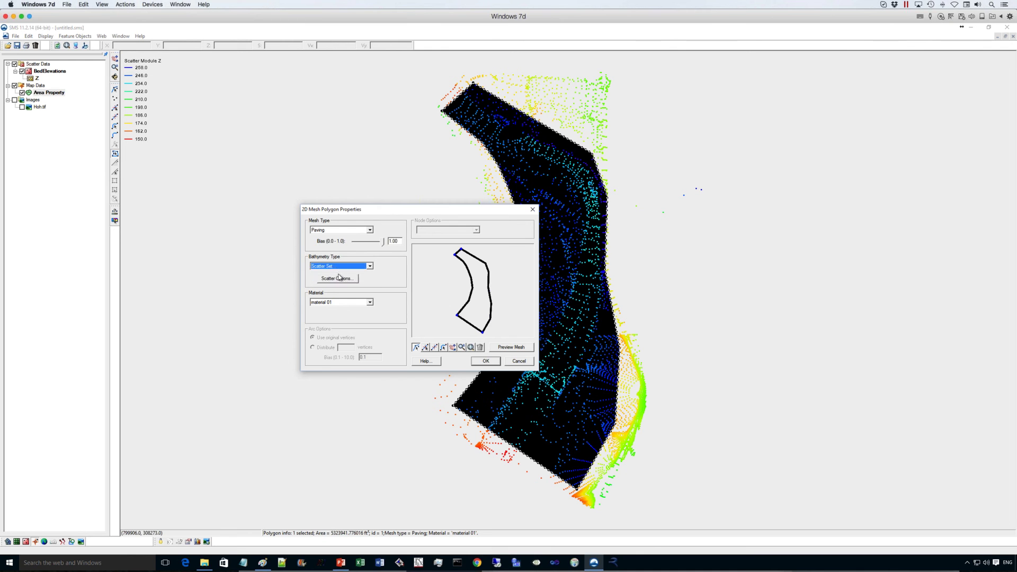
left_click(338, 279)
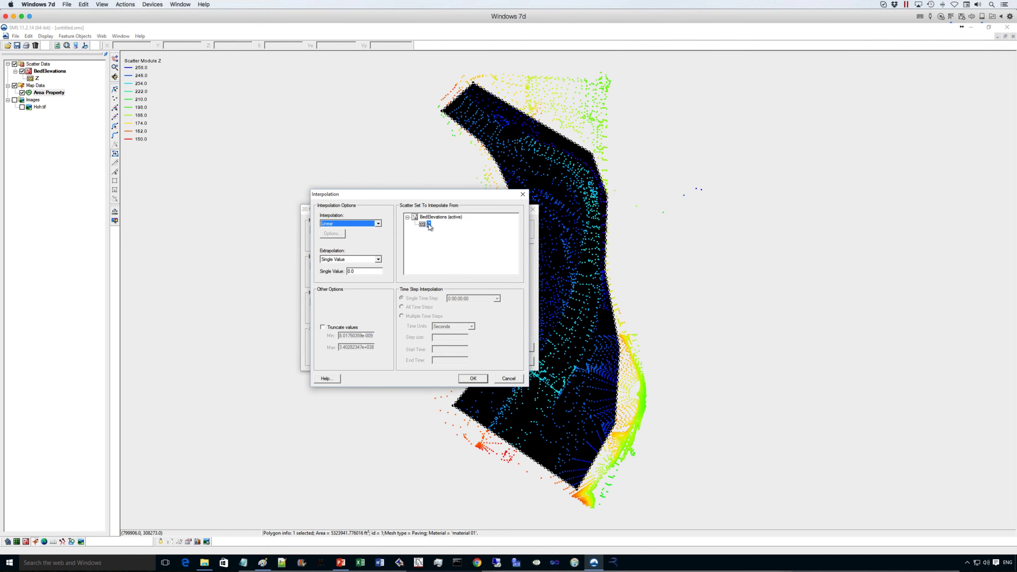
left_click(475, 380)
left_click(484, 358)
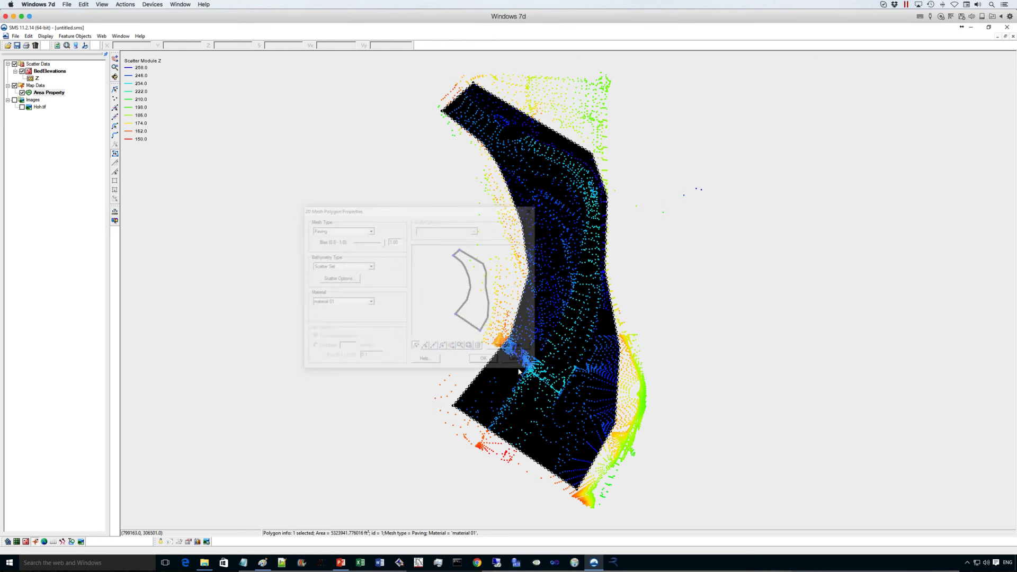
left_click(413, 237)
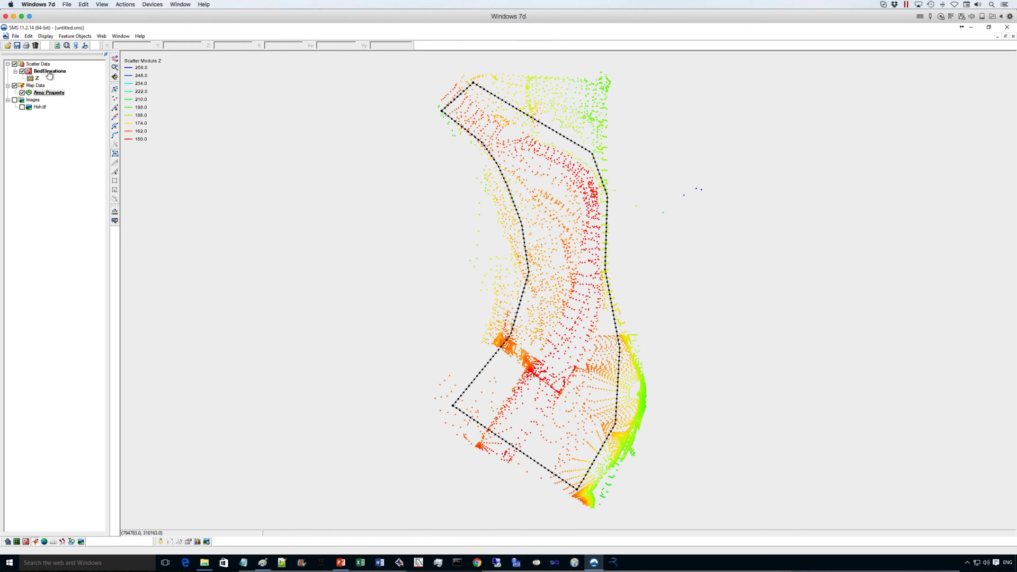
Step: Rename the Area Property coverage to MESH1
right_click(38, 93)
left_click(57, 108)
type("MESH1")
key("Return")
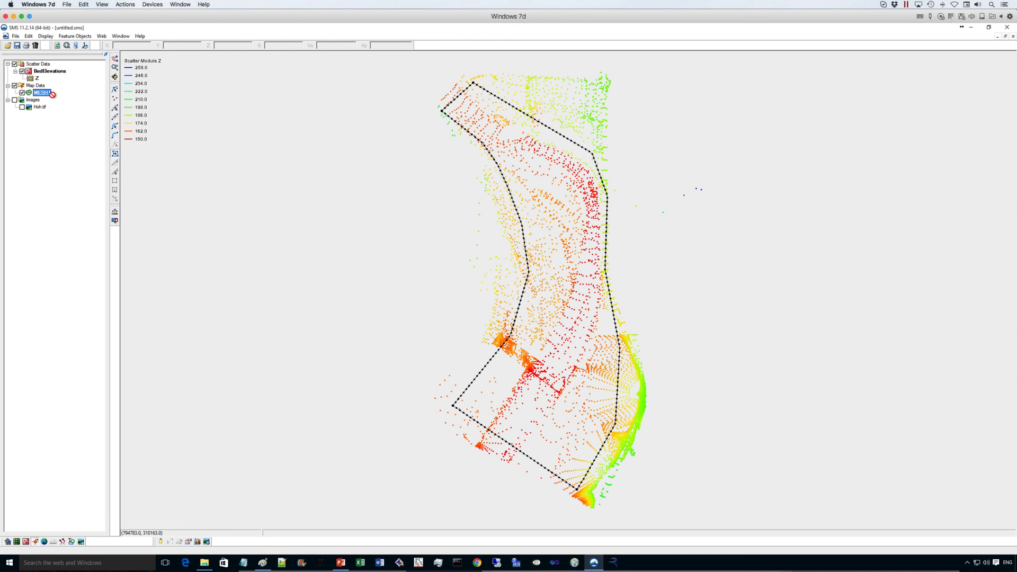
Step: Convert the MESH1 coverage to a 2D mesh with Map -> 2D Mesh
left_click(75, 36)
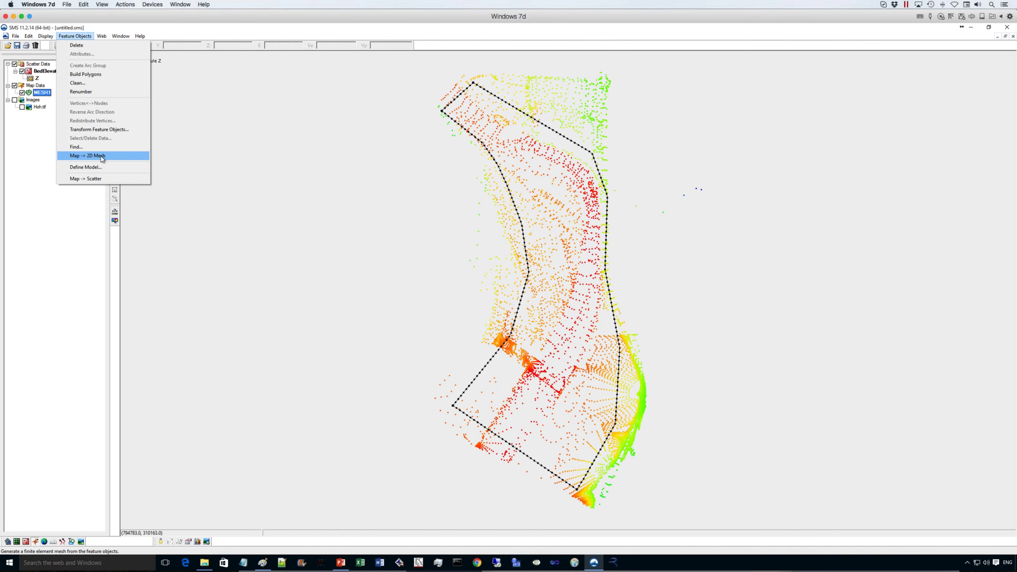
left_click(103, 158)
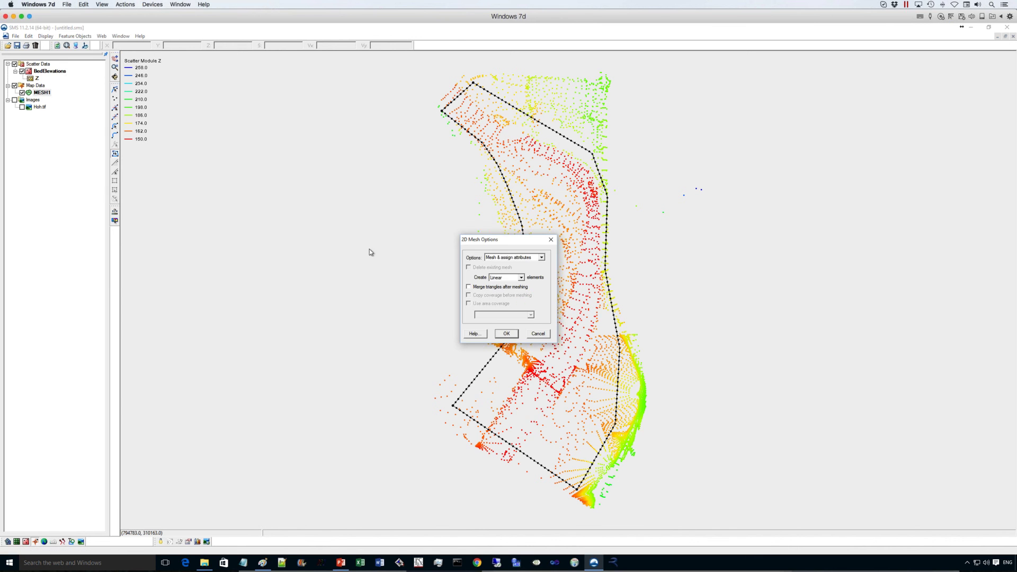
left_click(507, 333)
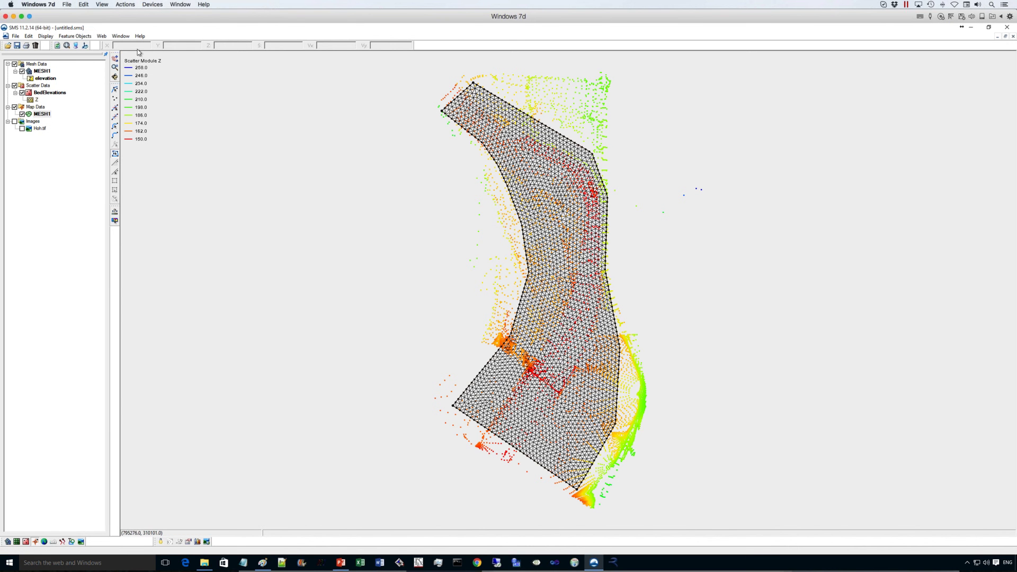
Step: Set the 2D Mesh contour method to Color Fill so MESH1 is coloured by elevation
left_click(75, 45)
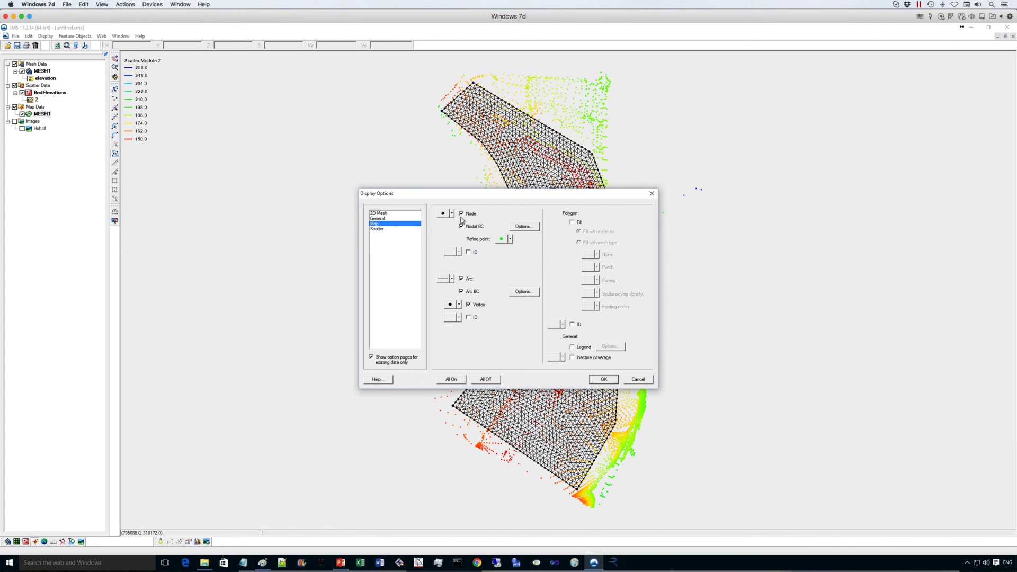
left_click(389, 213)
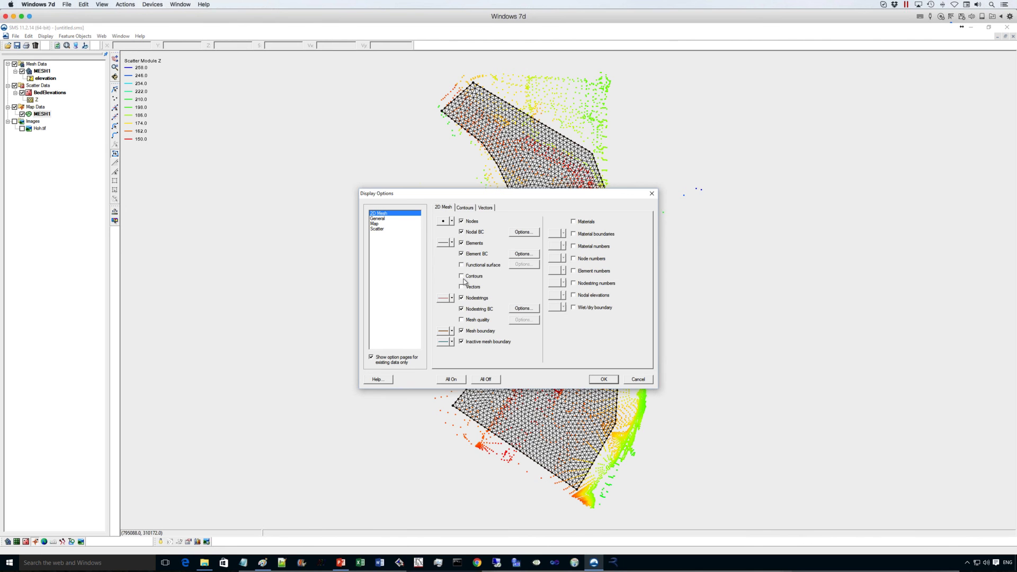
left_click(466, 207)
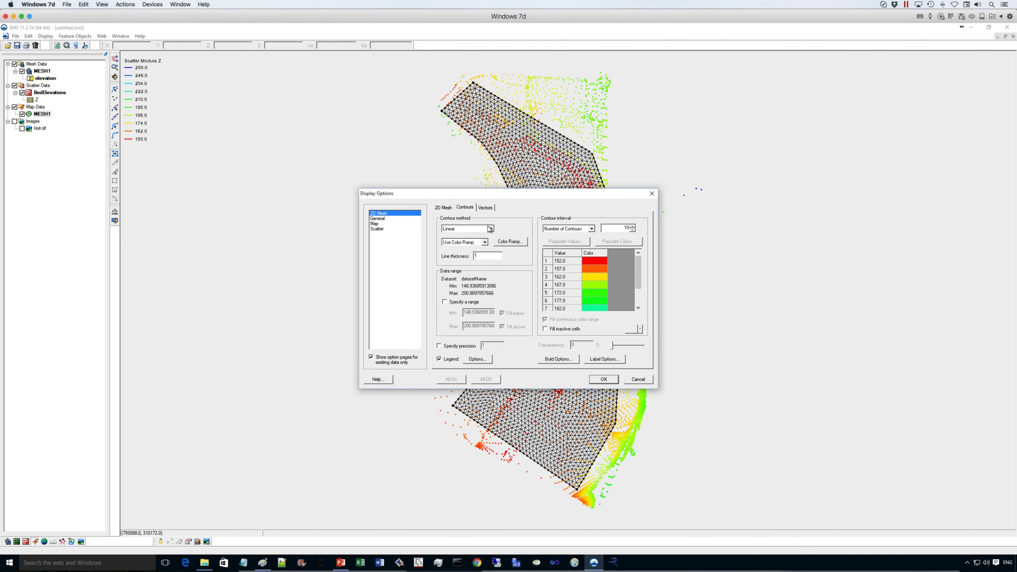
left_click(491, 229)
left_click(466, 237)
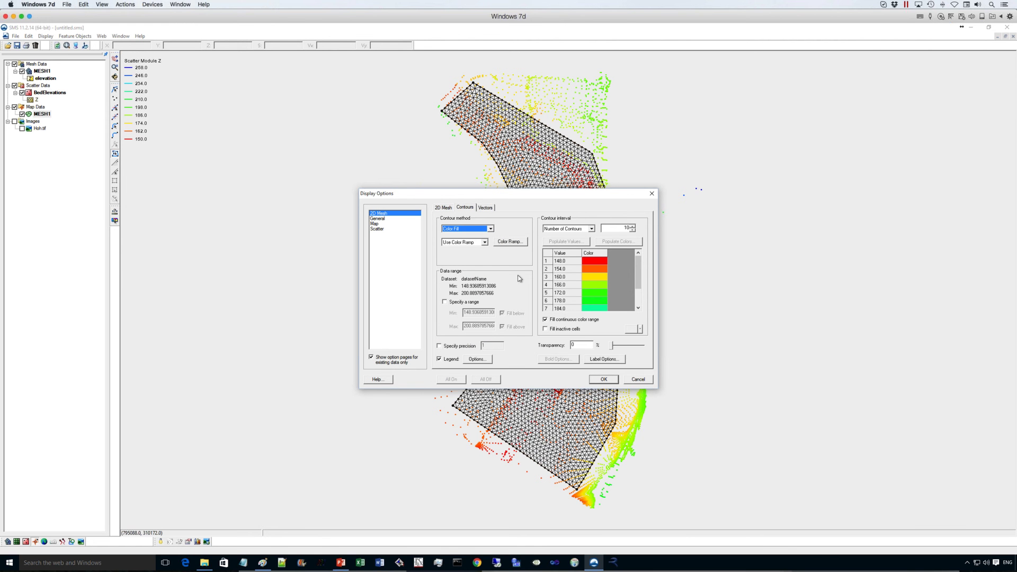
left_click(604, 380)
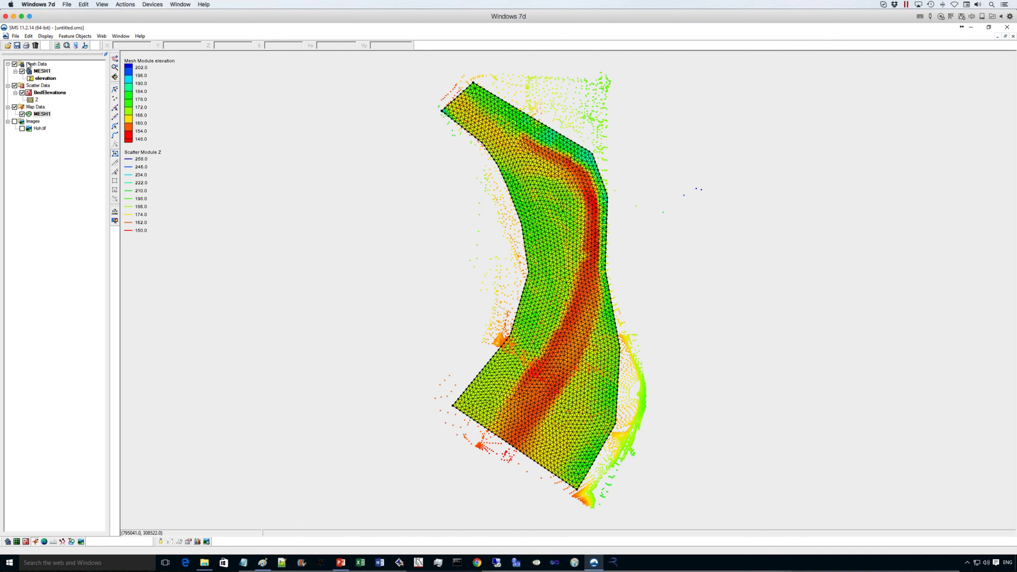
Step: Save the SMS project as HohRiver.sms in the Hoh folder
left_click(17, 46)
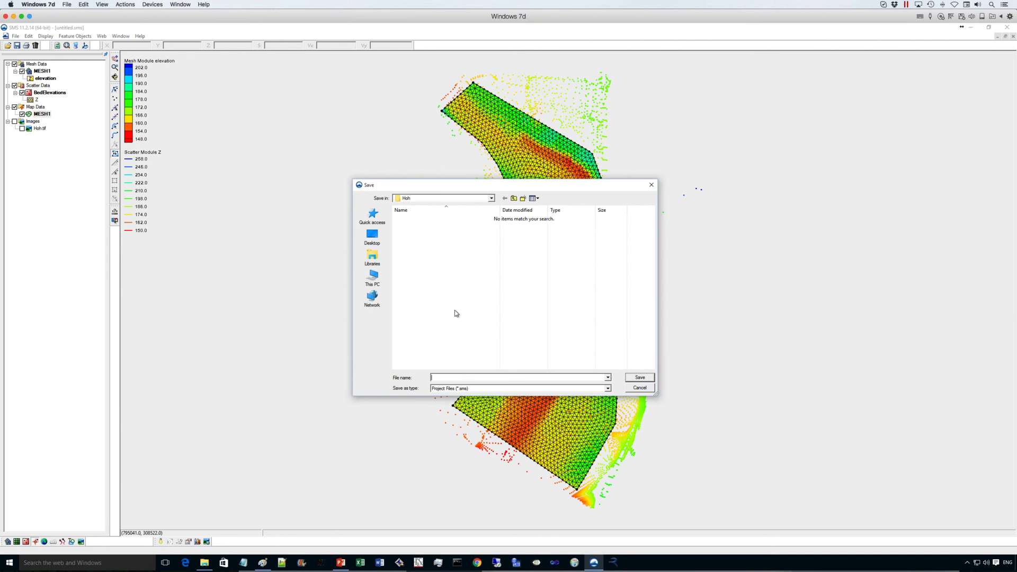
type("Ho")
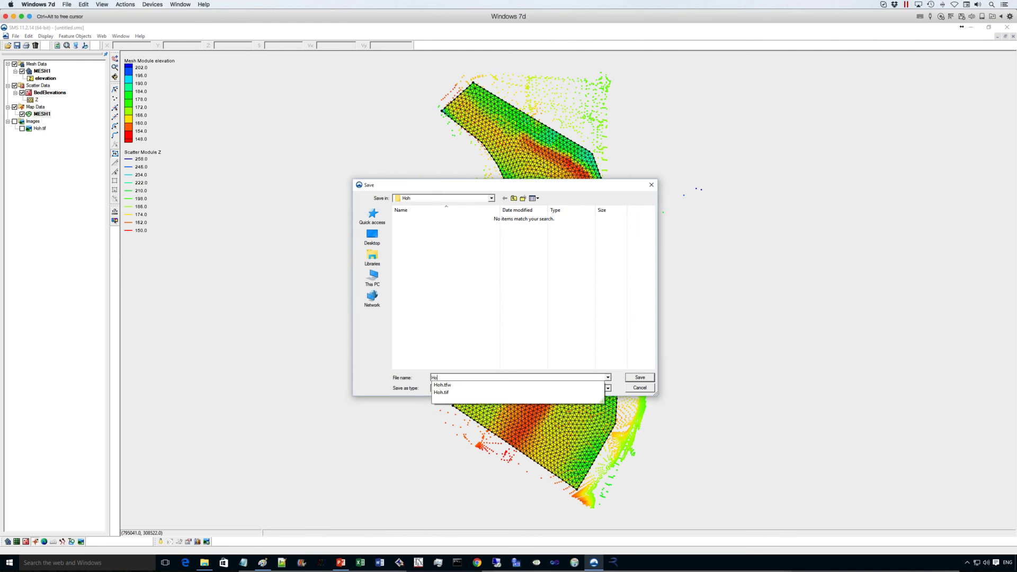
type("hRover")
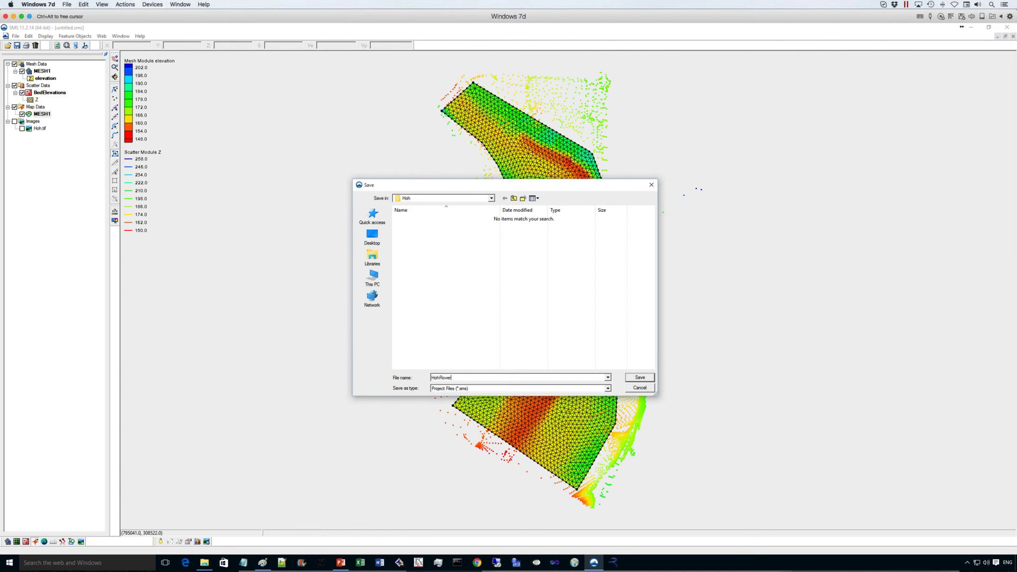
type("er")
key("Return")
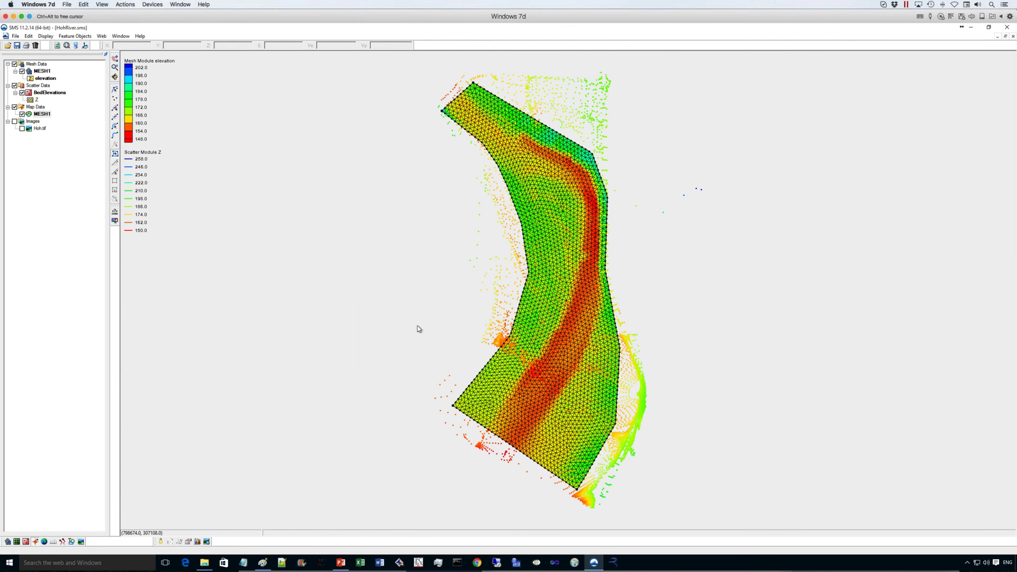
Step: Run RiverFlow2D on MESH1 and accept the passed model check to open the Data Input Program
left_click(67, 67)
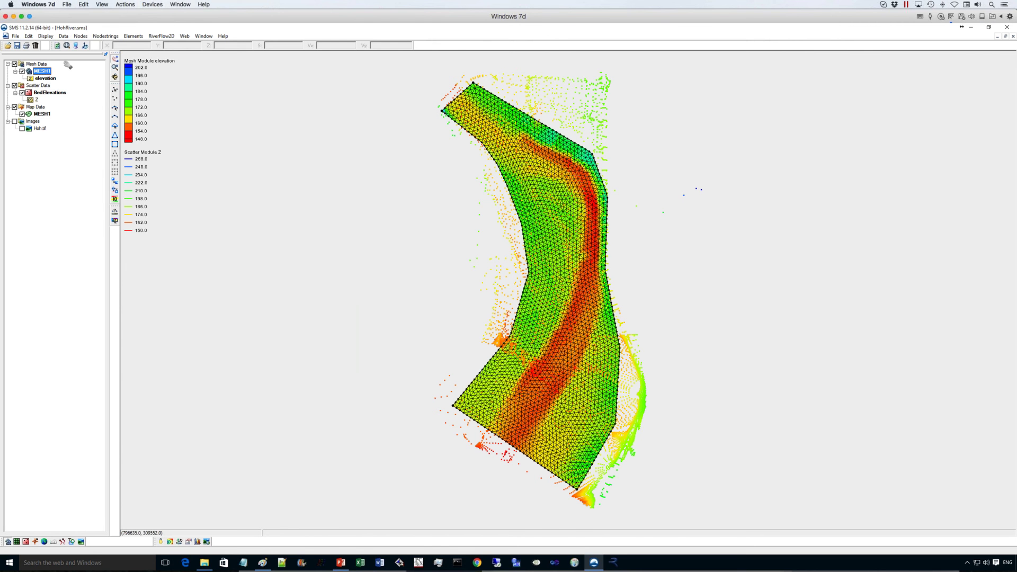
left_click(161, 36)
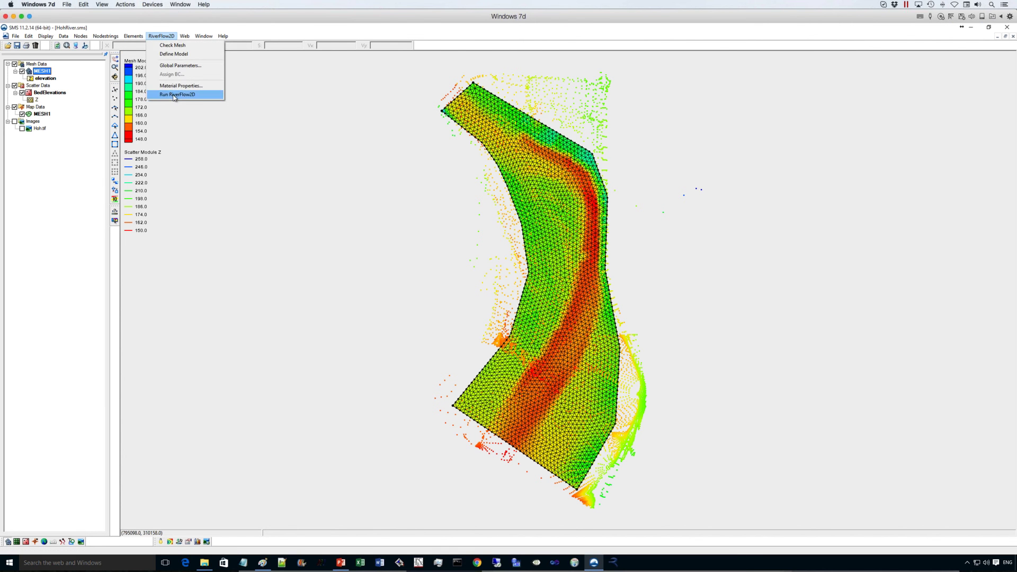
left_click(175, 95)
left_click(536, 310)
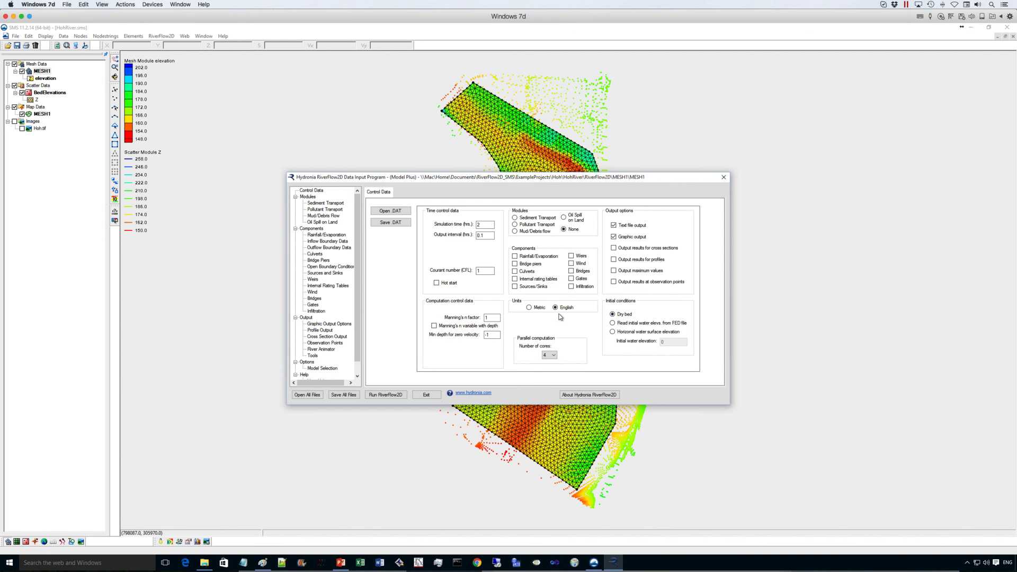
Step: Run the RiverFlow2D simulation without saving inputs, stop it when finished, and quit RiverFlow2D Plus
left_click(388, 397)
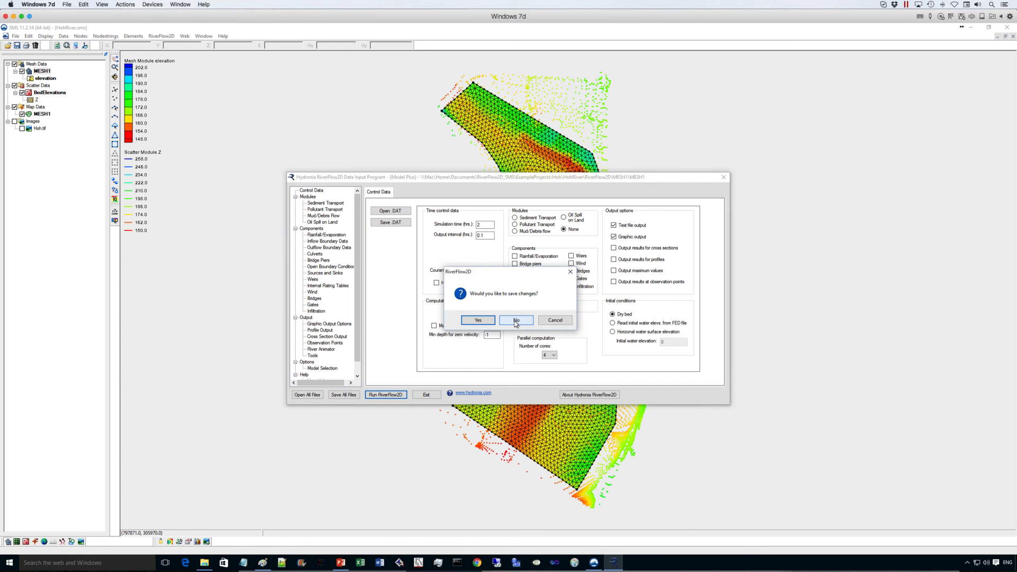
left_click(516, 320)
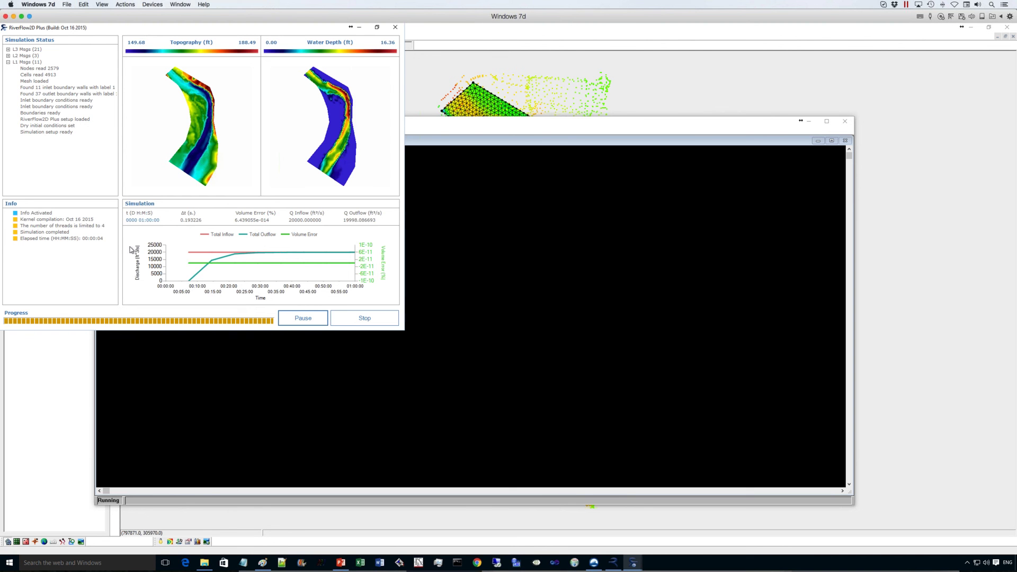
left_click(365, 321)
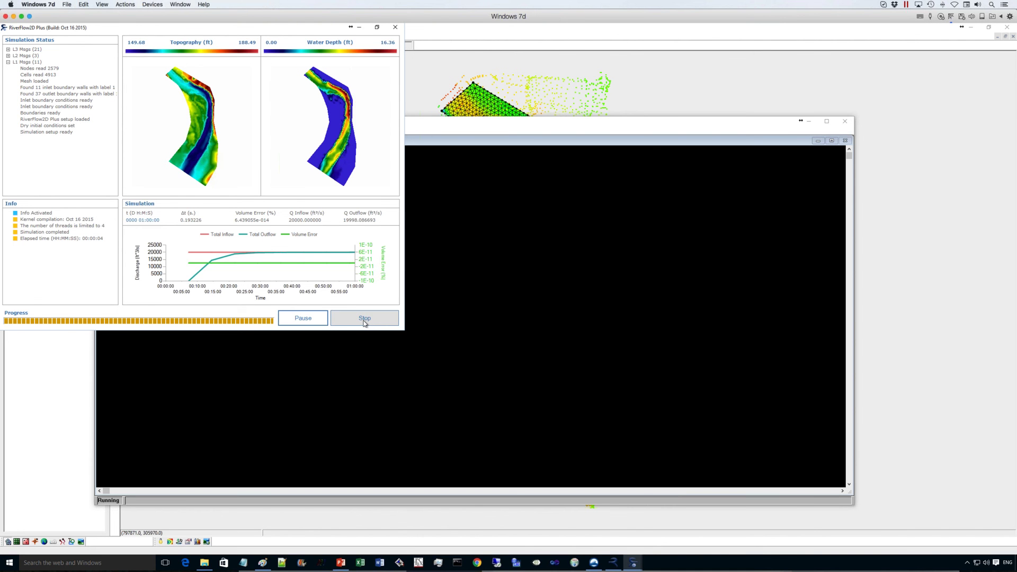
left_click(396, 28)
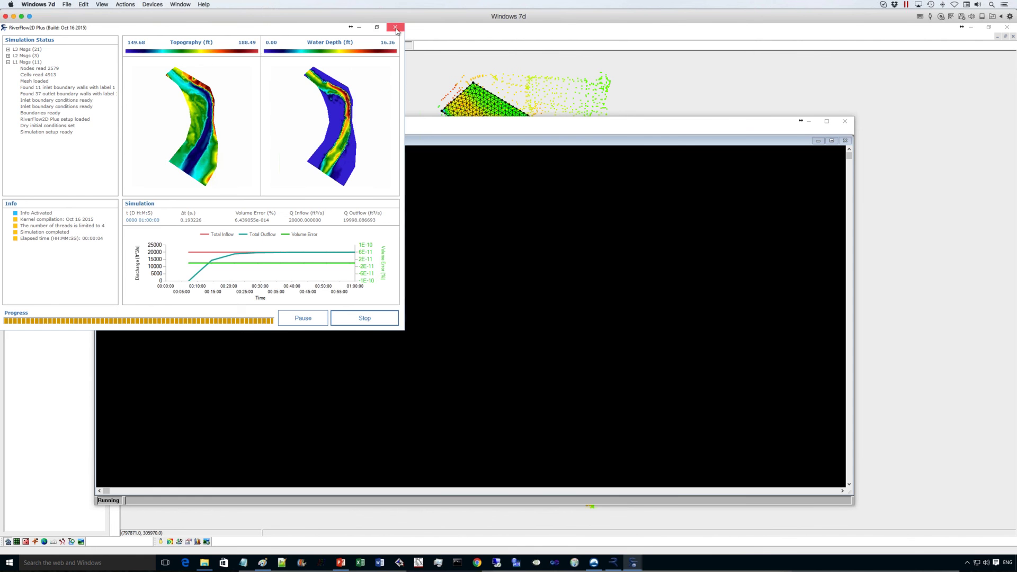
left_click(518, 326)
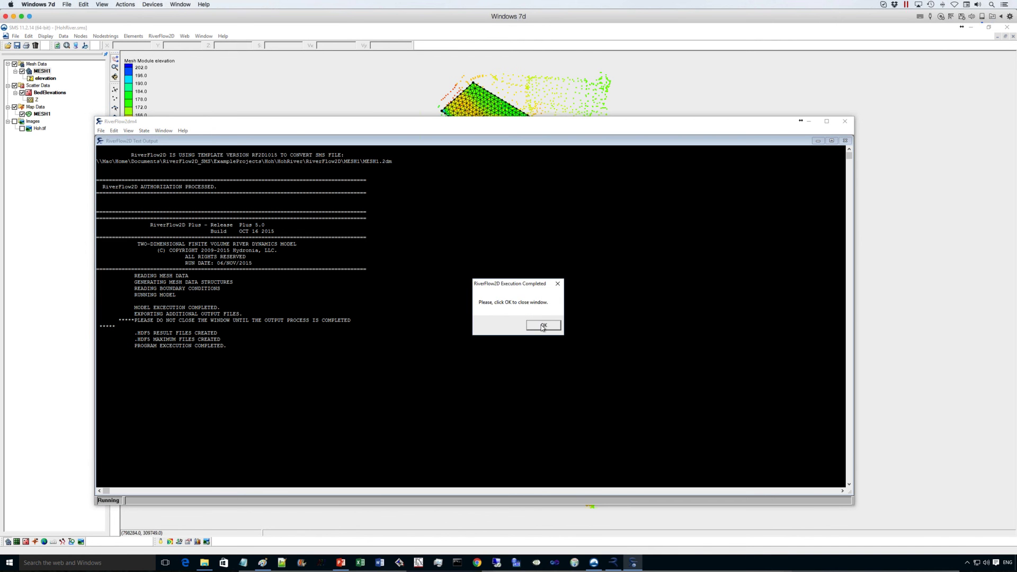
Step: Acknowledge the finished run, save the input file changes, and close the Data Input Program
left_click(555, 320)
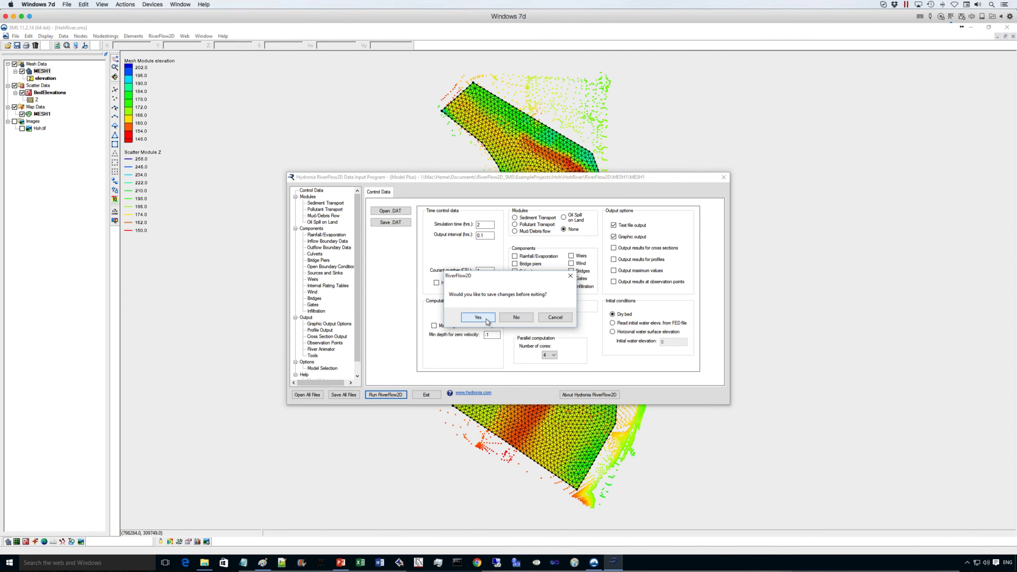
left_click(478, 318)
key("Return")
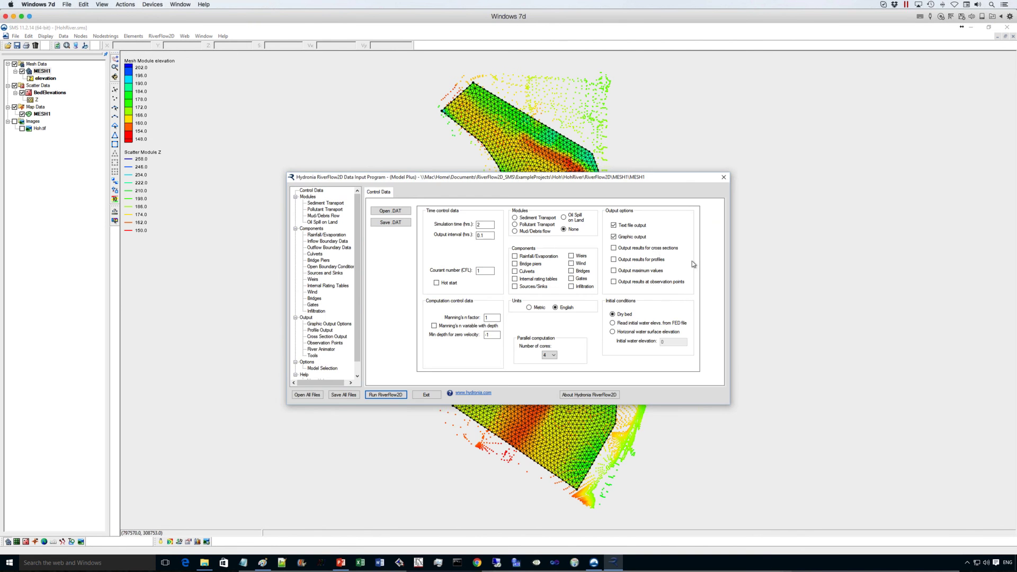
left_click(724, 177)
left_click(521, 318)
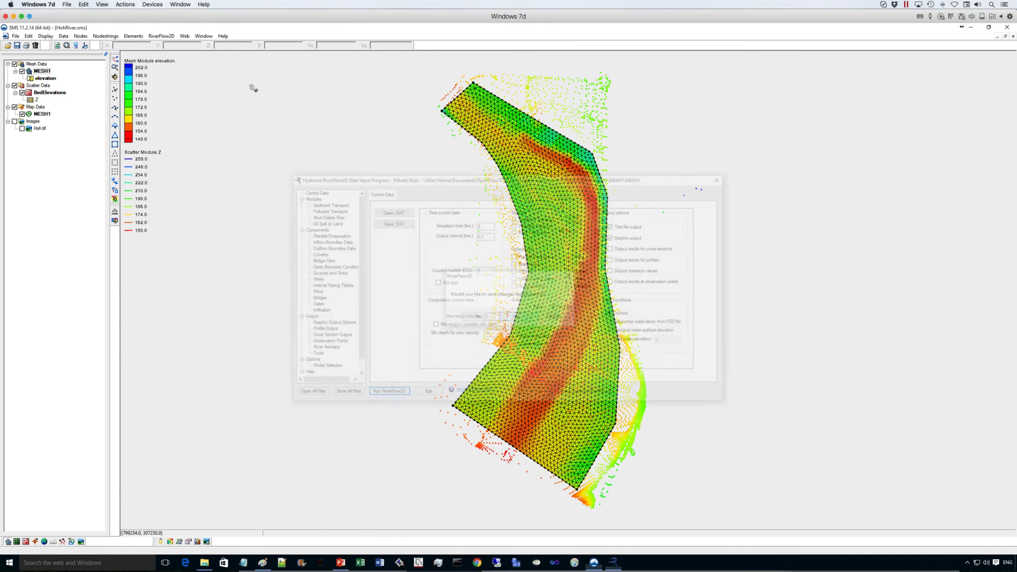
Step: Open MESH1_RESULTS.HDF5 from the HohRiver > RiverFlow2D > MESH1 folder
left_click(8, 47)
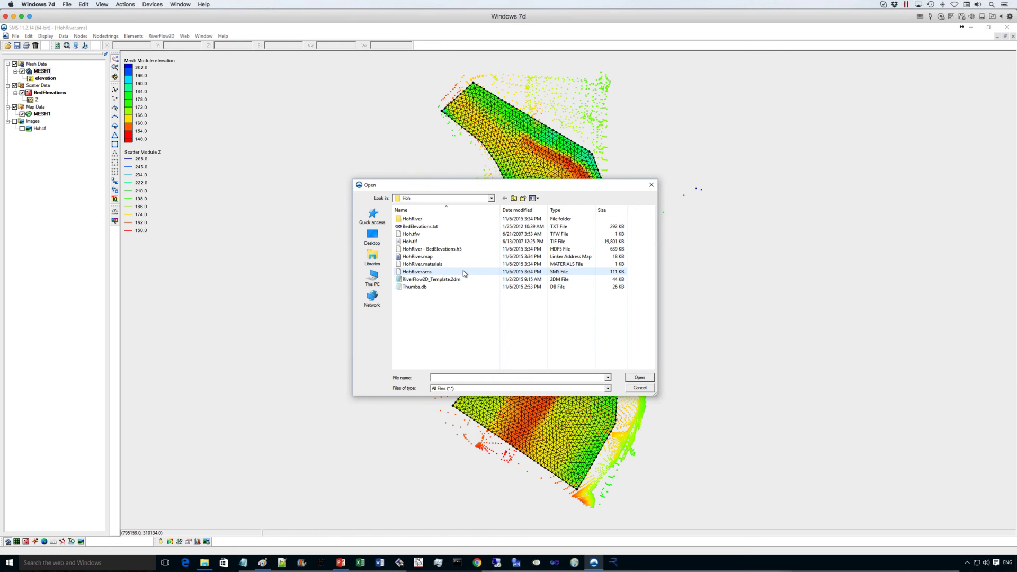
double_click(414, 219)
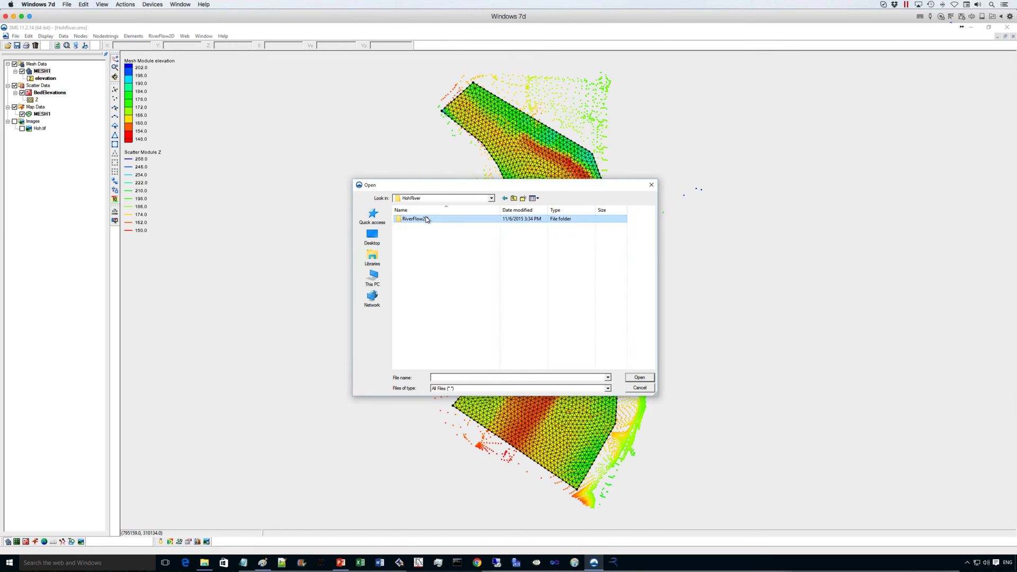
double_click(427, 220)
double_click(427, 219)
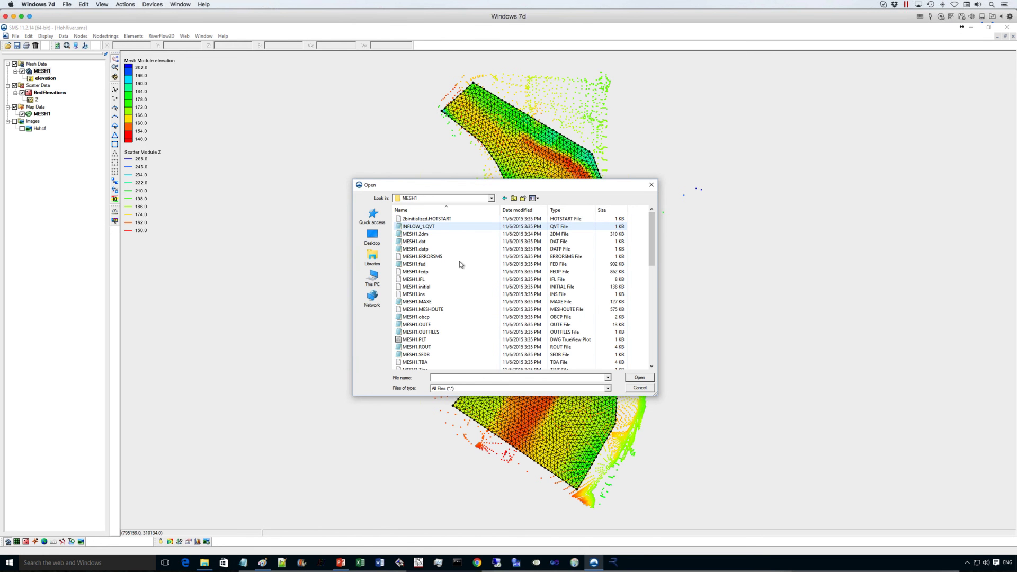
left_click(518, 210)
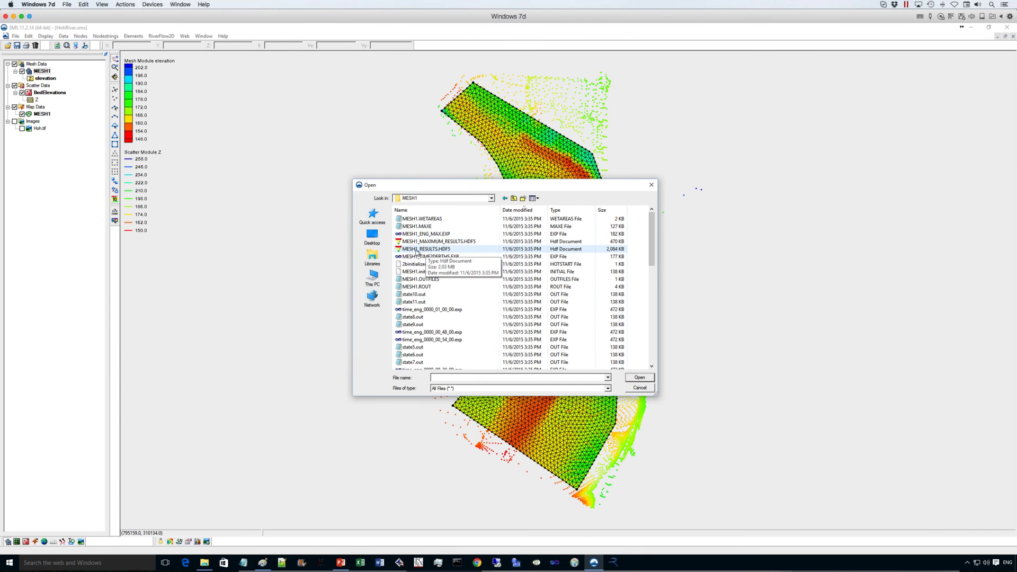
double_click(417, 249)
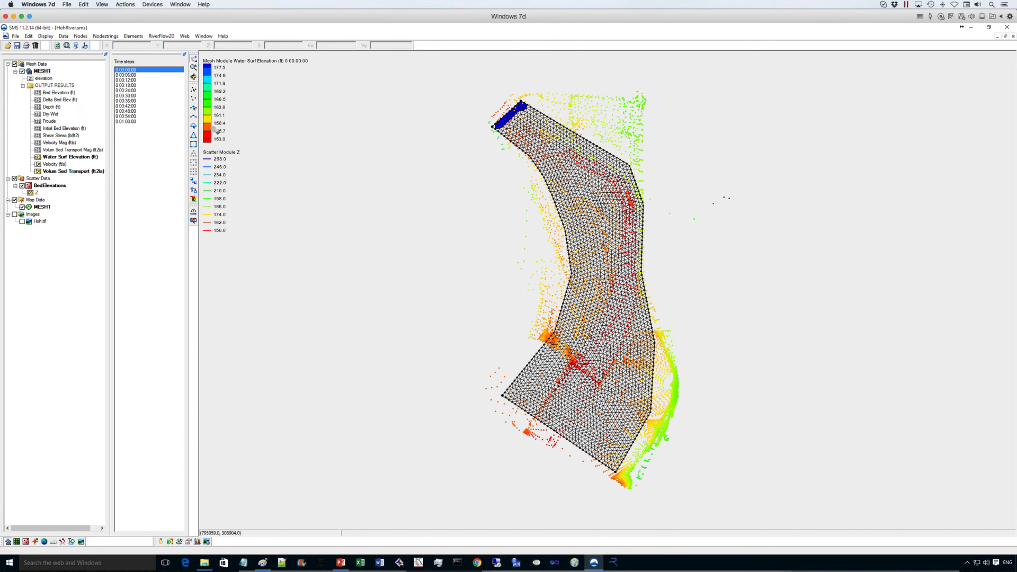
Step: Display the Depth (ft) dataset at the 00:18:00 time step
left_click(53, 107)
left_click(129, 85)
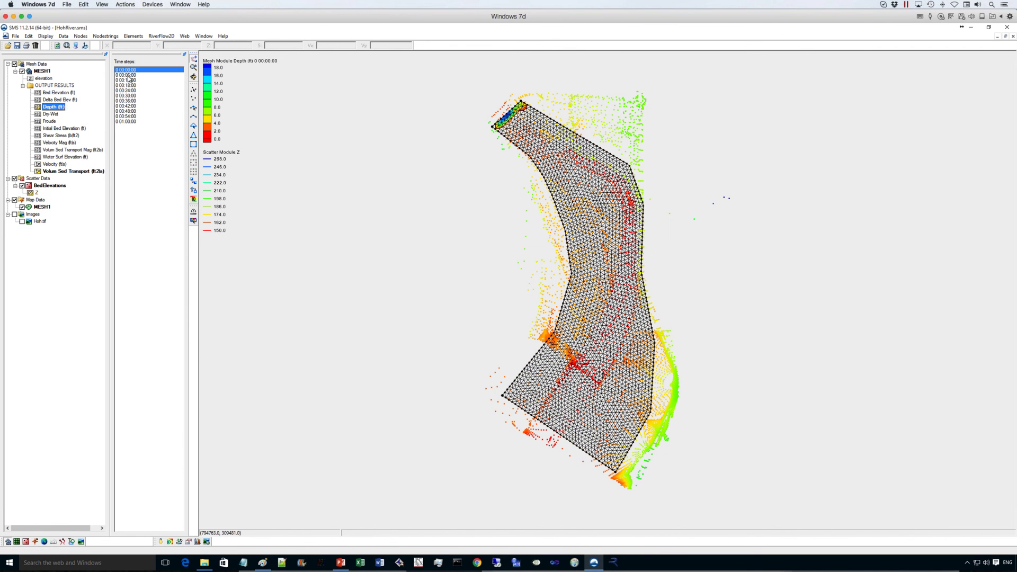
key("Down")
key("Down")
key("Down")
key("Down")
key("Down")
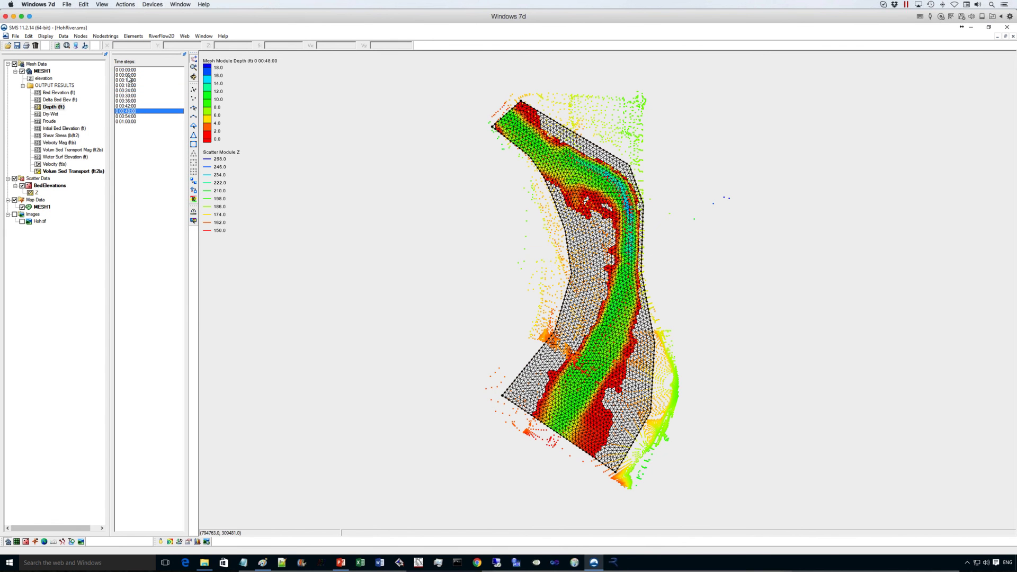
key("Up")
key("Up")
key("Up")
key("Up")
key("Up")
key("Up")
key("Up")
key("Up")
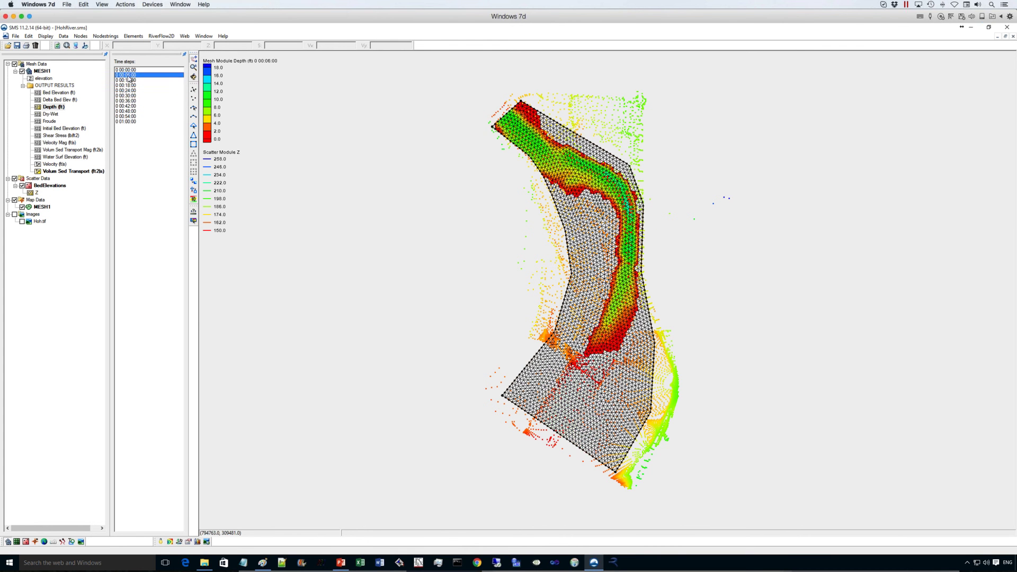
key("Down")
key("Down")
key("Down")
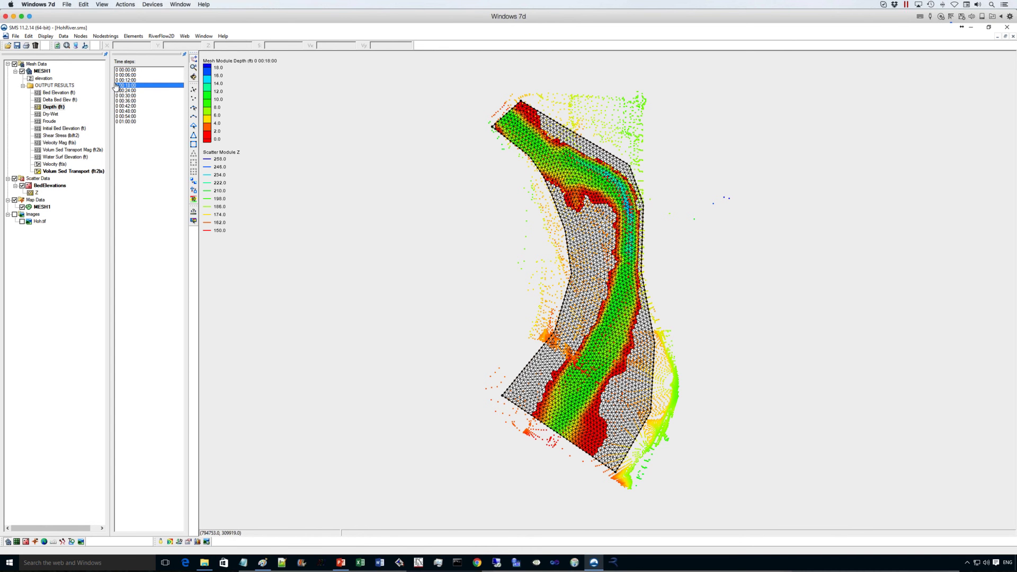
Step: Turn off mesh element lines and nodal and element boundary condition markers
left_click(15, 214)
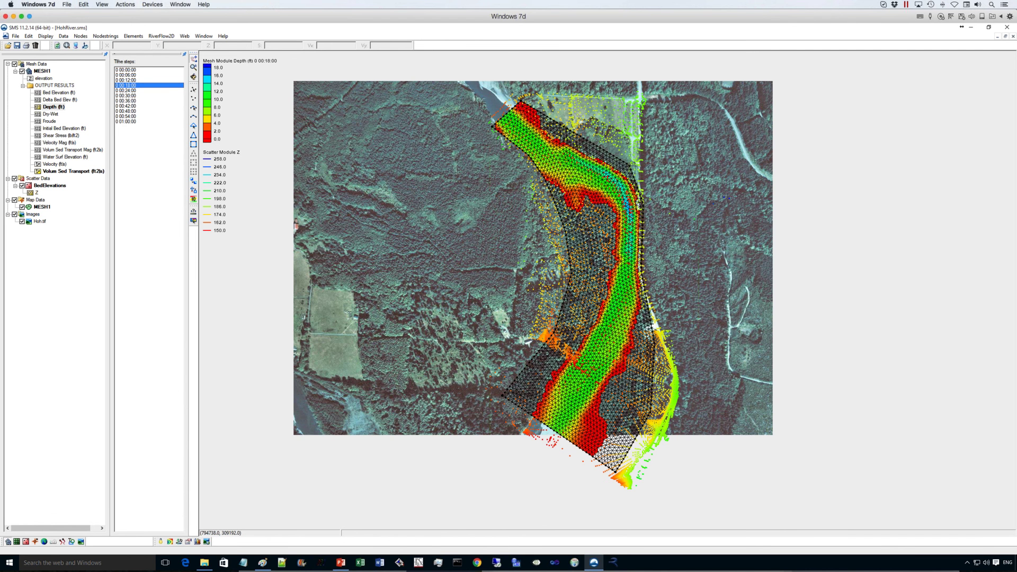
left_click(77, 45)
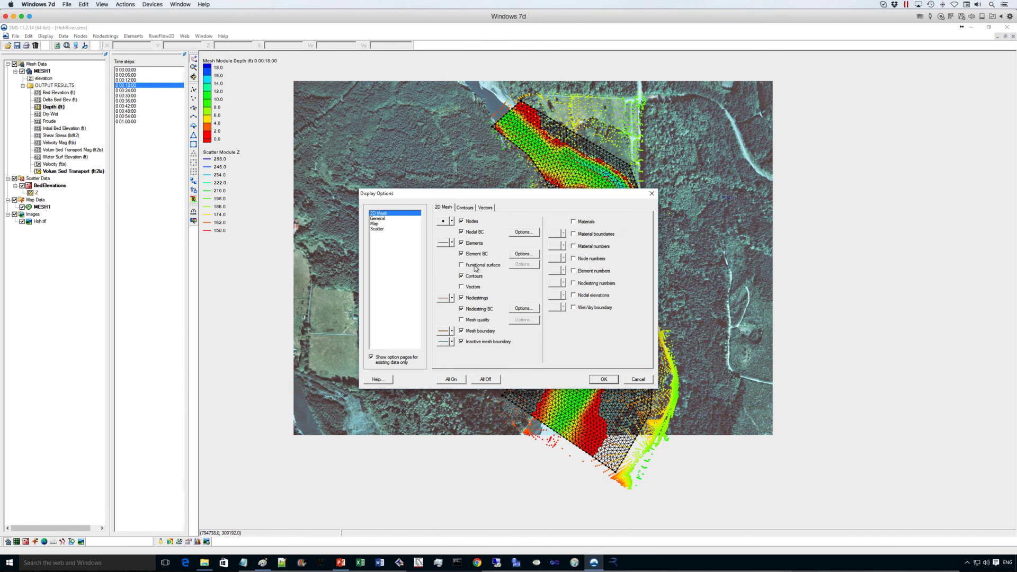
left_click(461, 243)
left_click(461, 233)
left_click(470, 255)
left_click(604, 379)
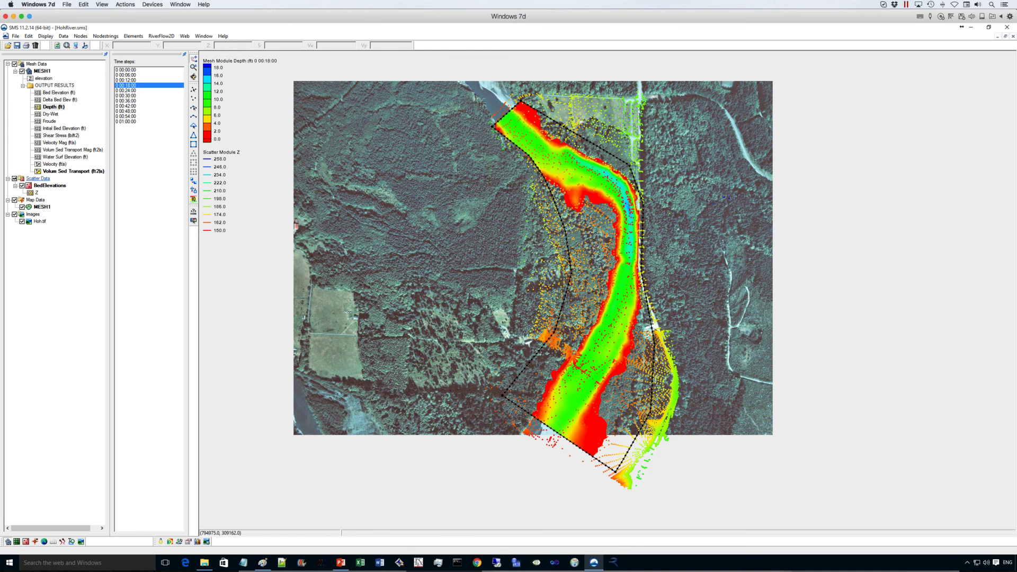
Step: Hide the scatter elevation points and aerial photo, then show the mesh element triangles again
left_click(14, 179)
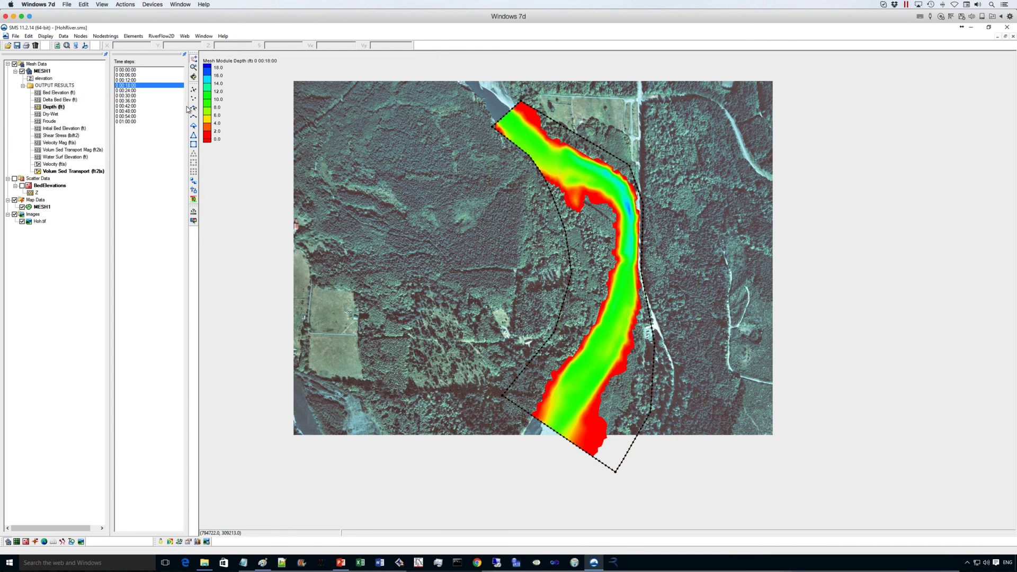
left_click(15, 215)
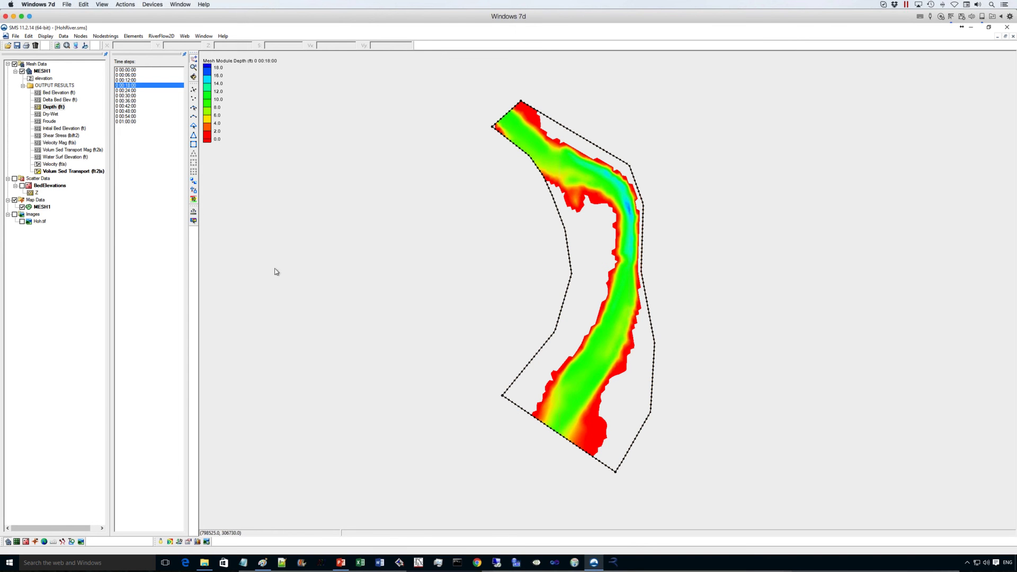
left_click(76, 46)
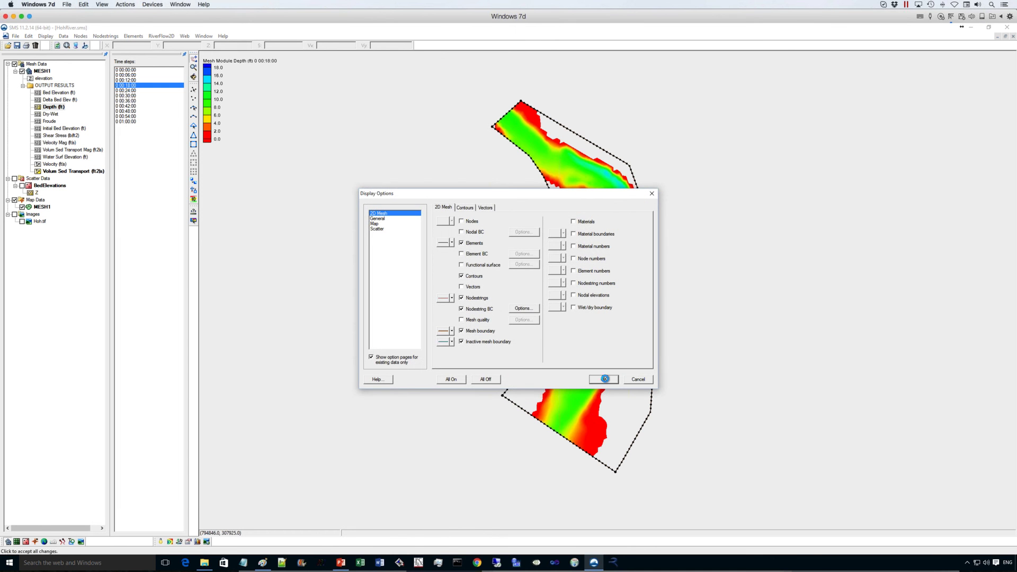
left_click(605, 379)
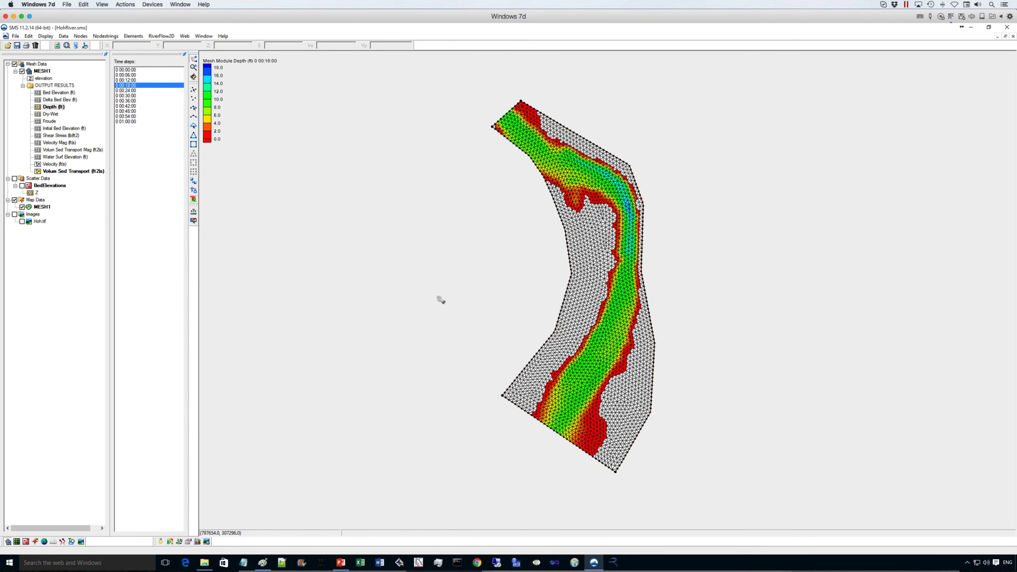
Step: Tilt MESH1 into an oblique 3D view and show depth at the 00:12:00 time step
left_click(194, 79)
left_click_drag(513, 360, 661, 293)
scroll(661, 293, "up", 5)
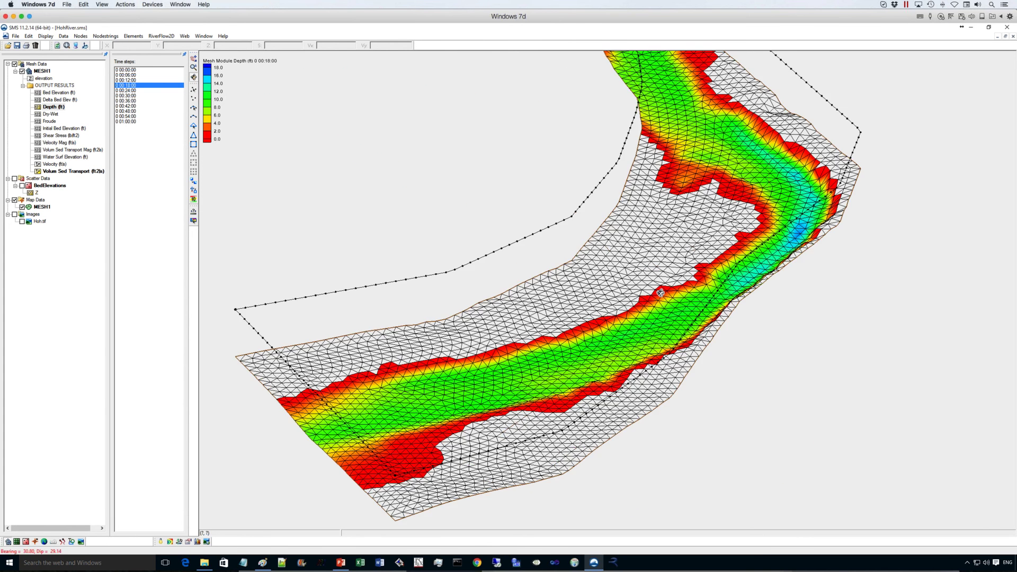
left_click(130, 101)
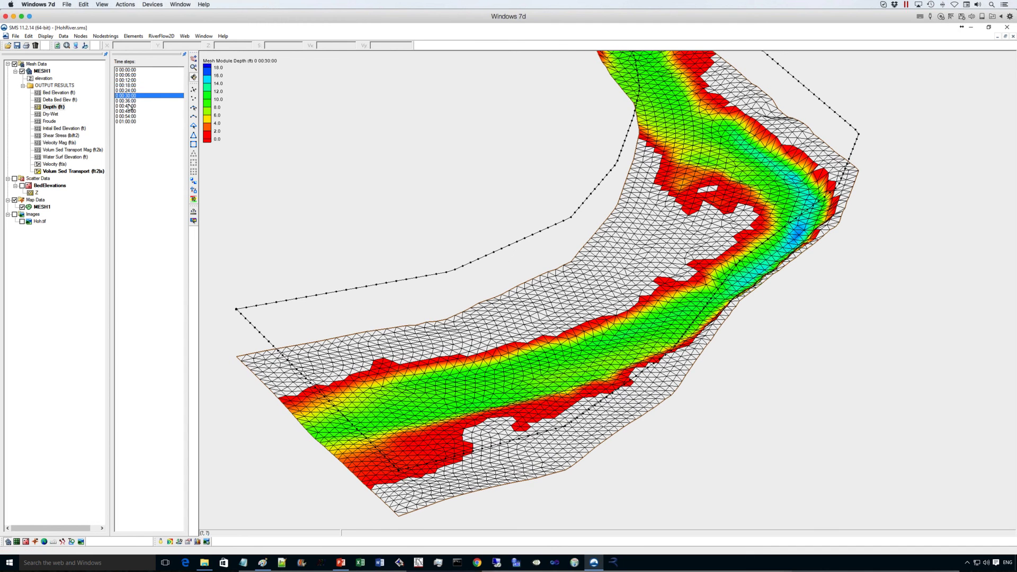
key("Down")
left_click(130, 80)
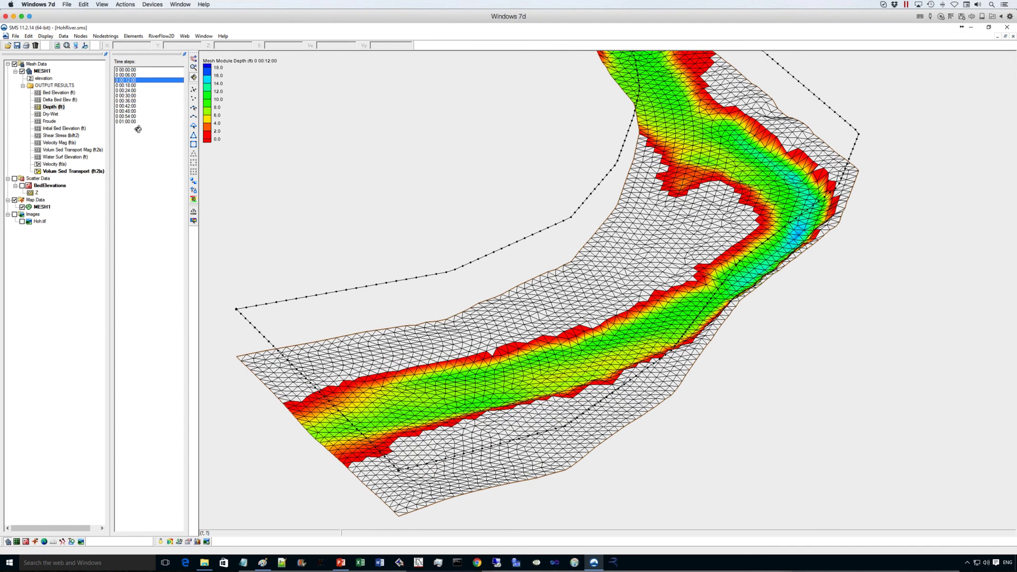
left_click_drag(335, 247, 224, 178)
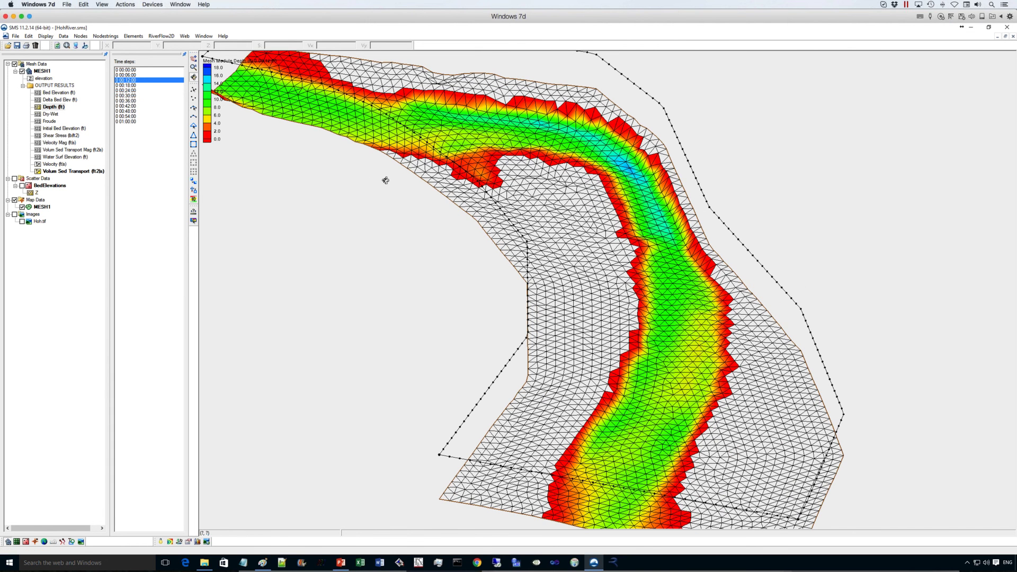
Step: Return to plan view and display Froude, then Water Surf Elevation (ft), on the mesh
left_click(86, 46)
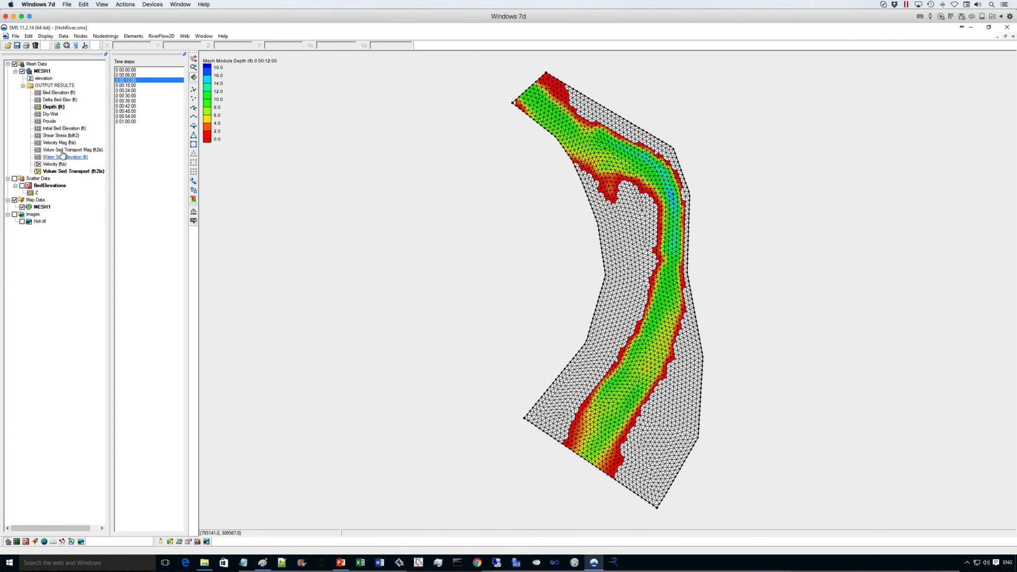
left_click(53, 121)
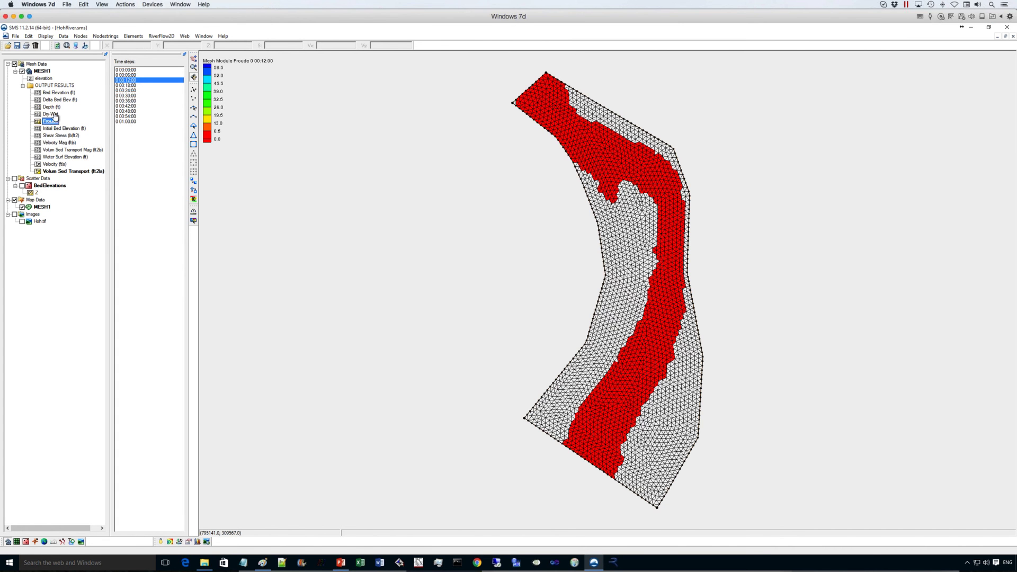
left_click(57, 158)
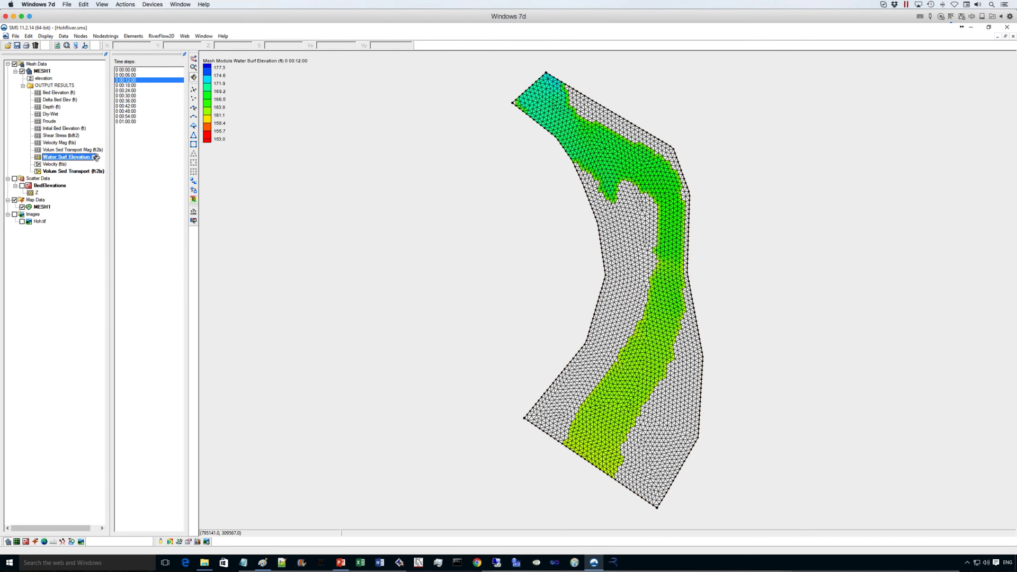